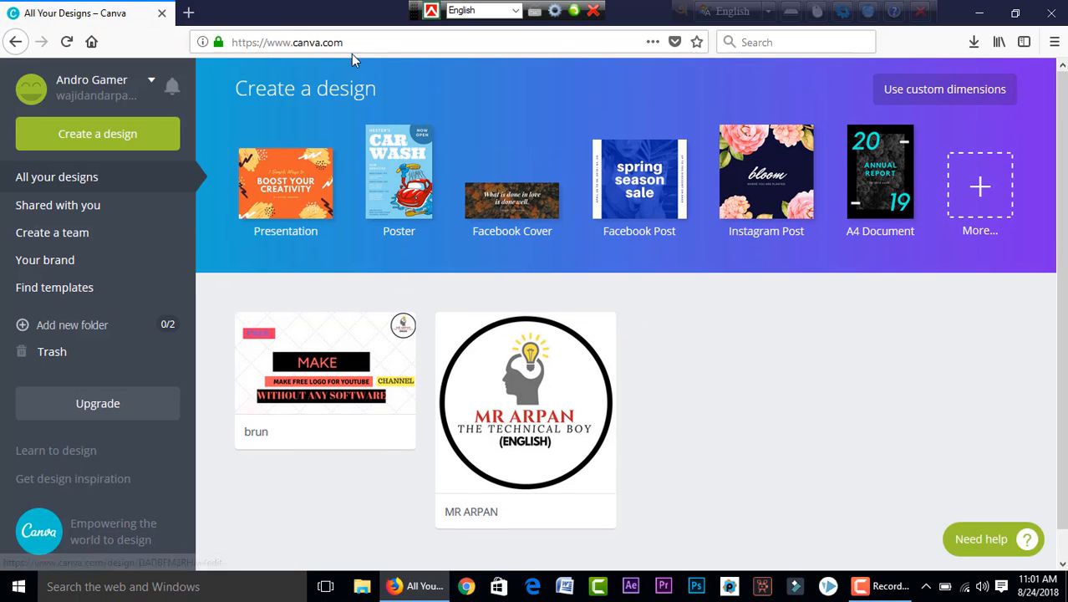
# Step: Create a new blank design using the Logo format from the marketing materials
pyautogui.click(114, 144)
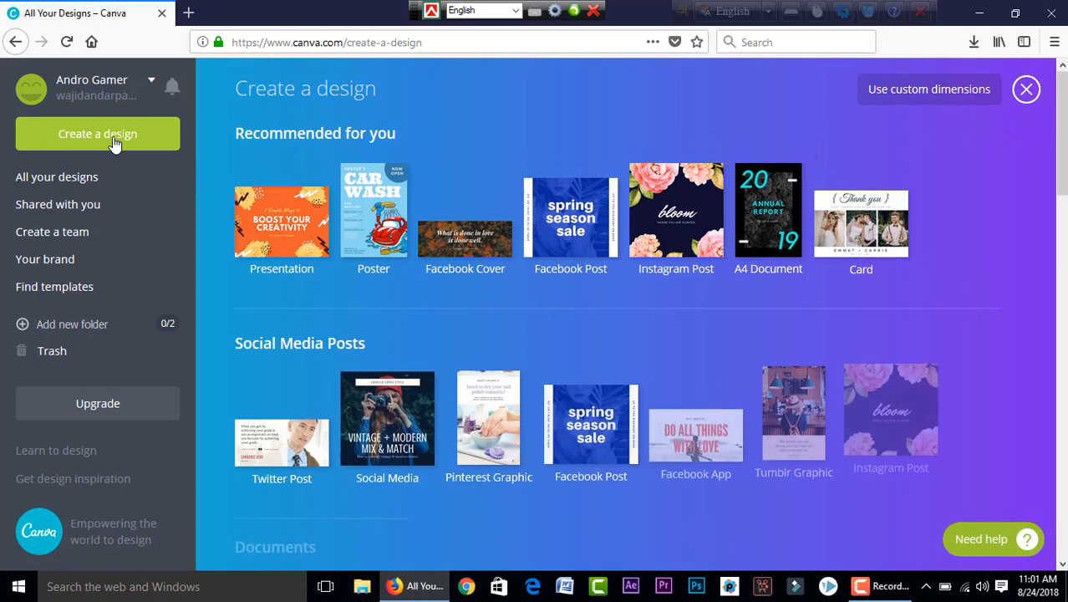
pyautogui.scroll(-3, 774, 232)
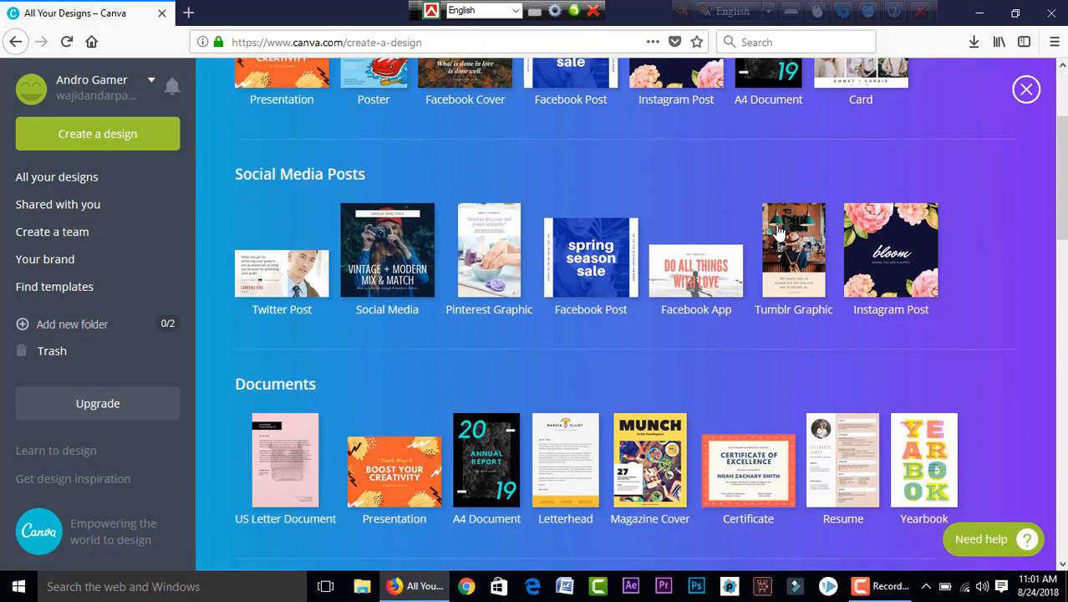
pyautogui.scroll(-5, 777, 231)
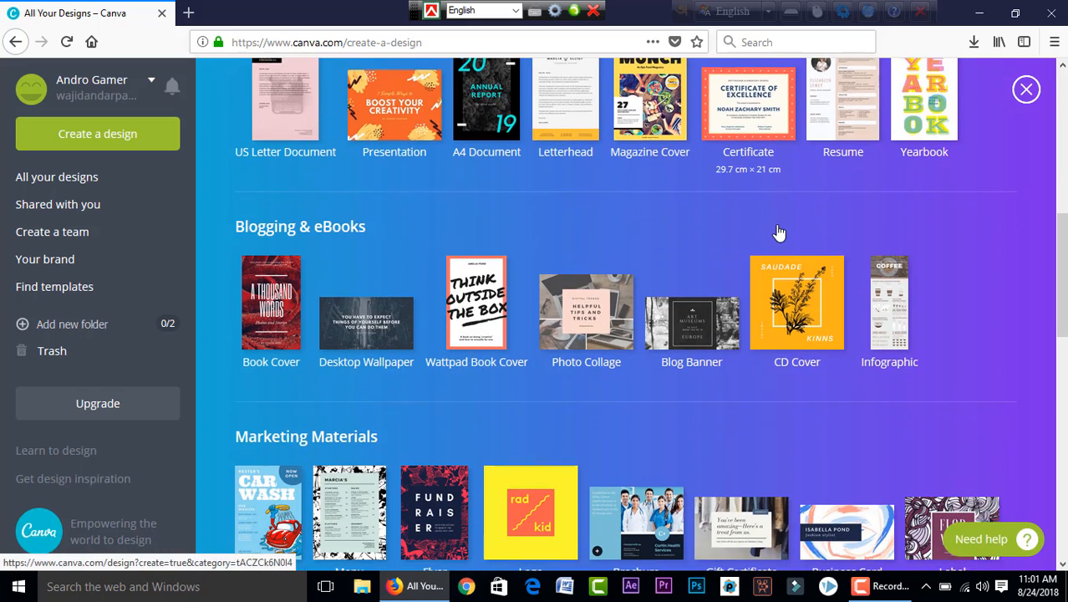
pyautogui.scroll(-3, 714, 219)
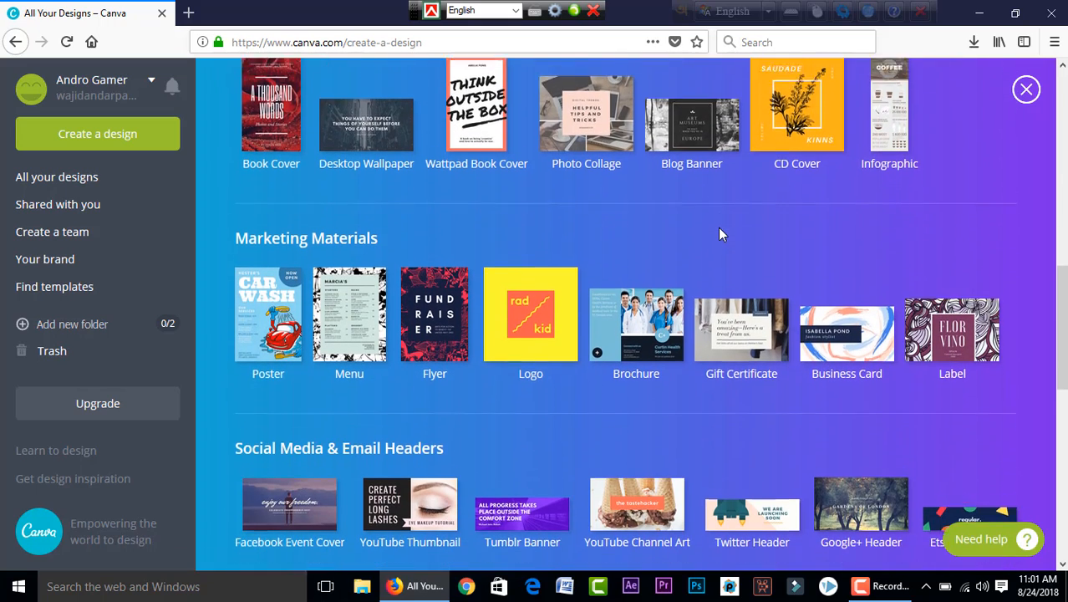
pyautogui.scroll(-1, 721, 234)
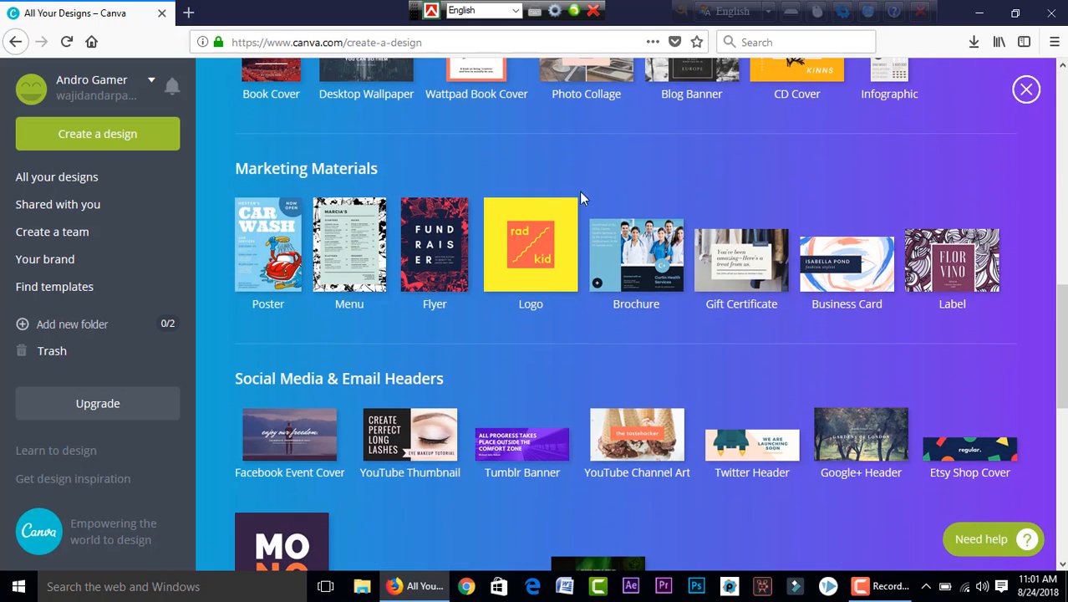
pyautogui.click(542, 246)
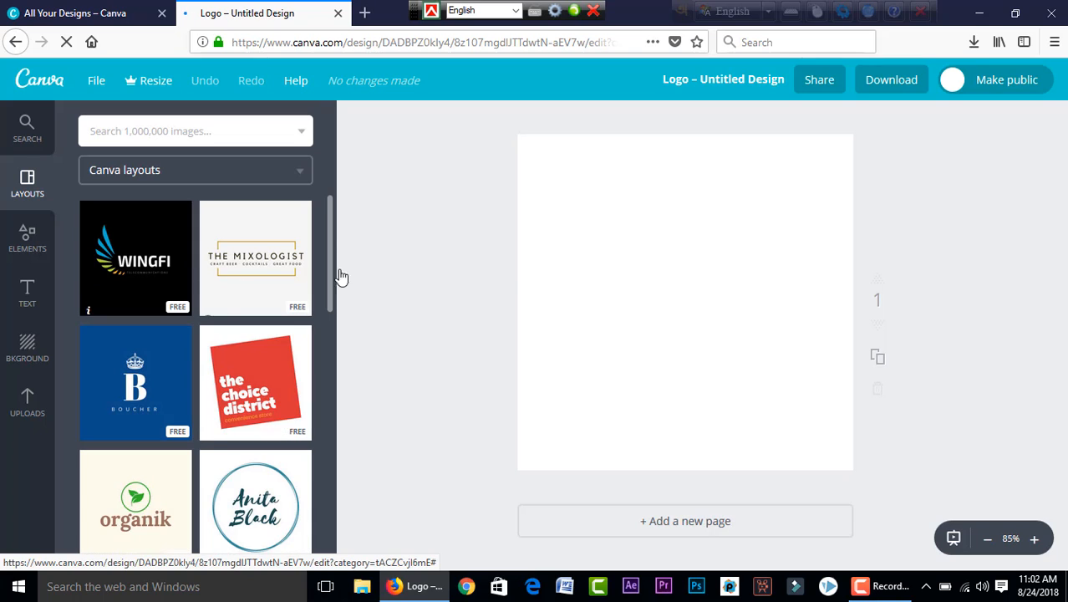
# Step: Look through the ready-made Canva logo layouts
pyautogui.scroll(-2, 213, 456)
pyautogui.scroll(-6, 214, 454)
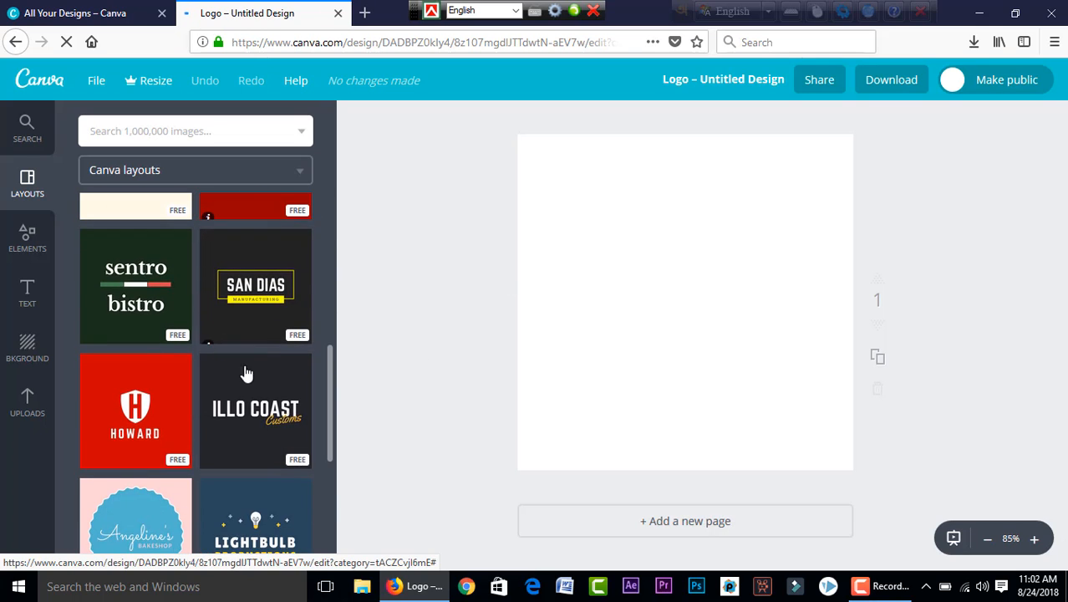
pyautogui.scroll(-5, 125, 243)
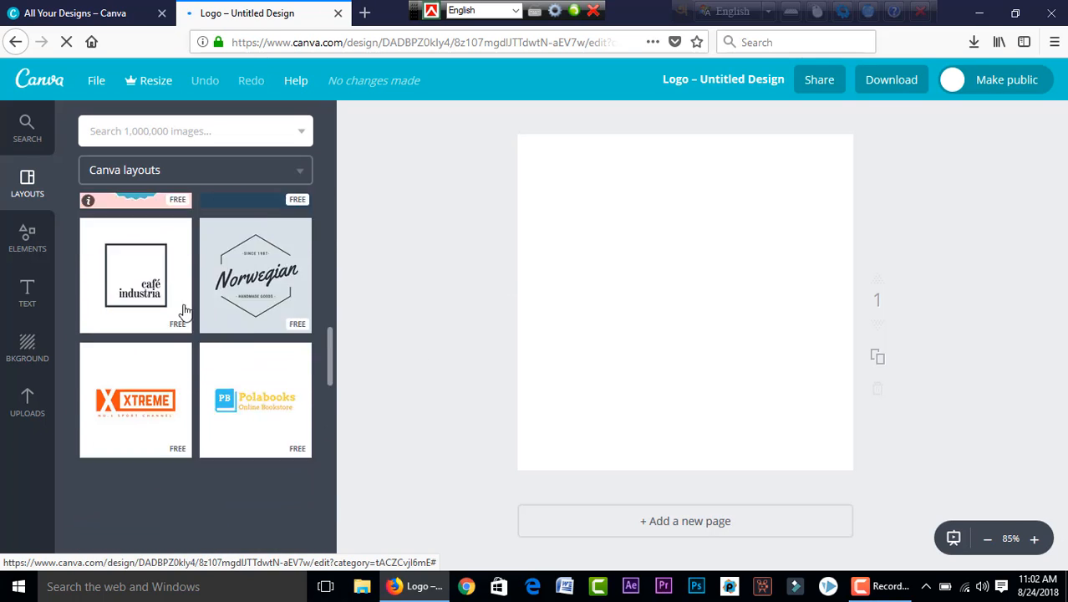
pyautogui.scroll(-3, 243, 381)
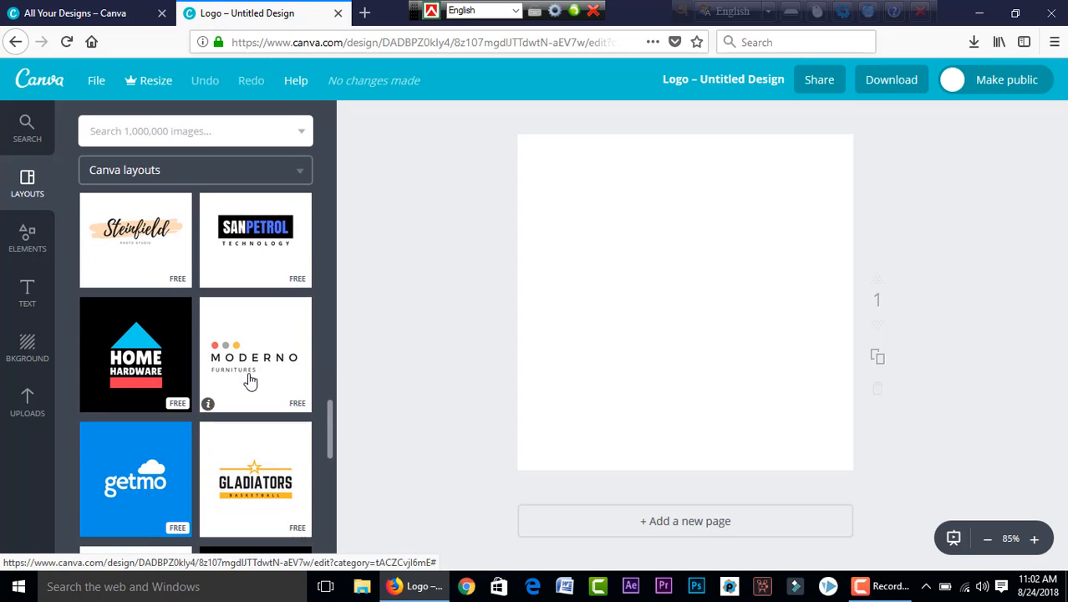
pyautogui.scroll(15, 251, 382)
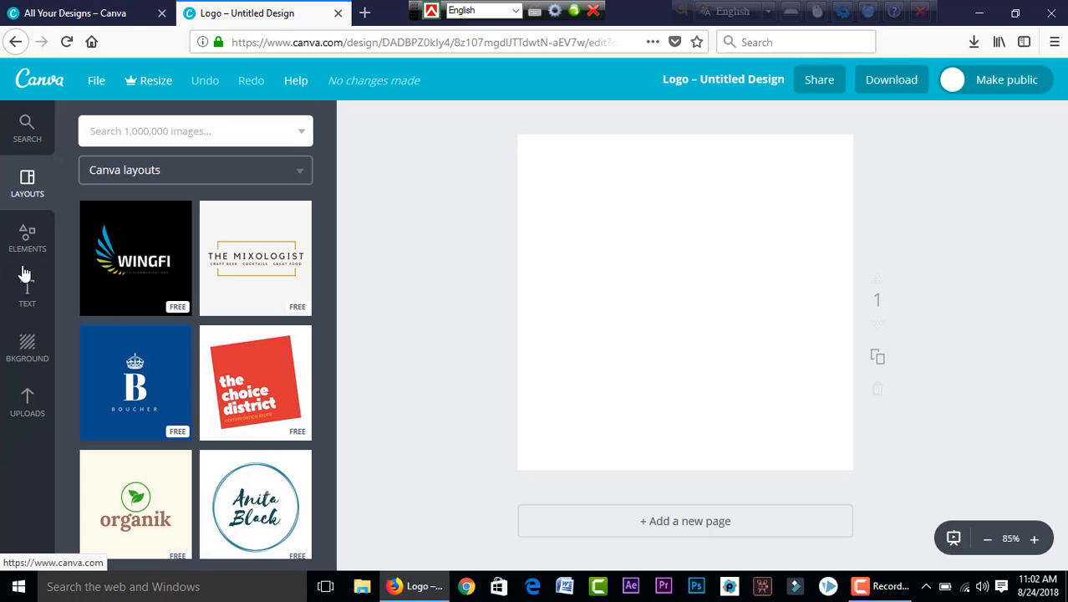
# Step: Add the uploaded image of the grey head with a light bulb to the page and shift it slightly upward
pyautogui.click(46, 404)
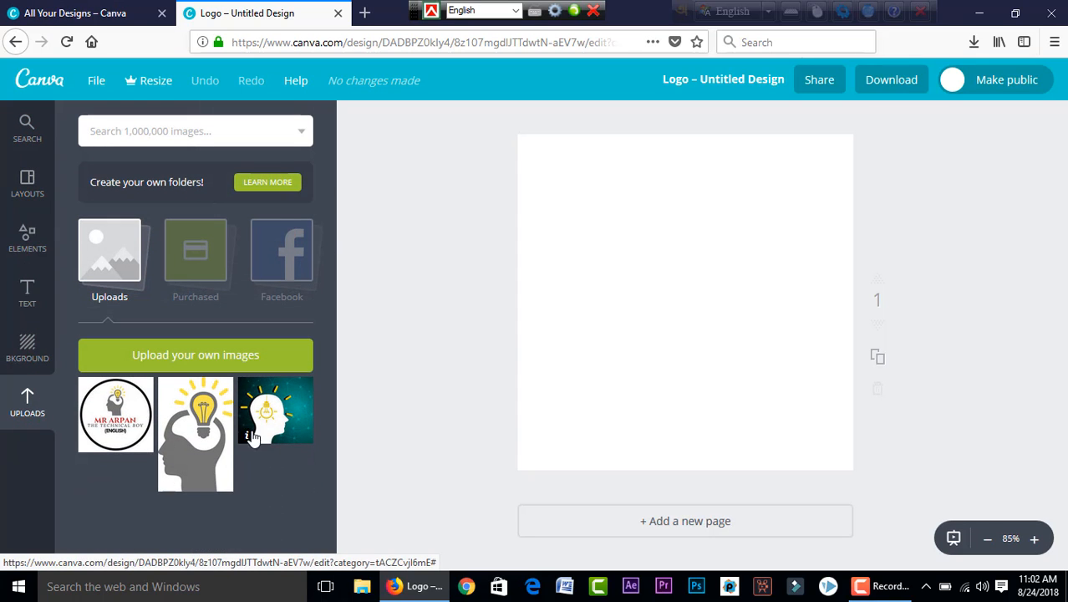
pyautogui.click(190, 459)
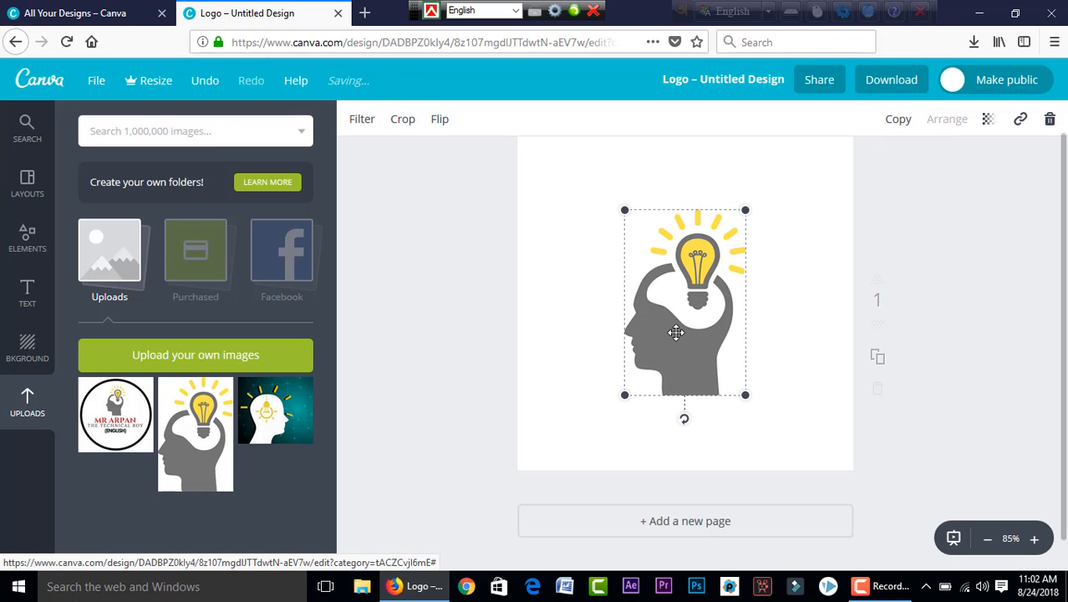
pyautogui.moveTo(676, 332)
pyautogui.mouseDown()
pyautogui.moveTo(687, 341)
pyautogui.moveTo(684, 315)
pyautogui.moveTo(626, 364)
pyautogui.moveTo(662, 322)
pyautogui.moveTo(681, 322)
pyautogui.mouseUp()
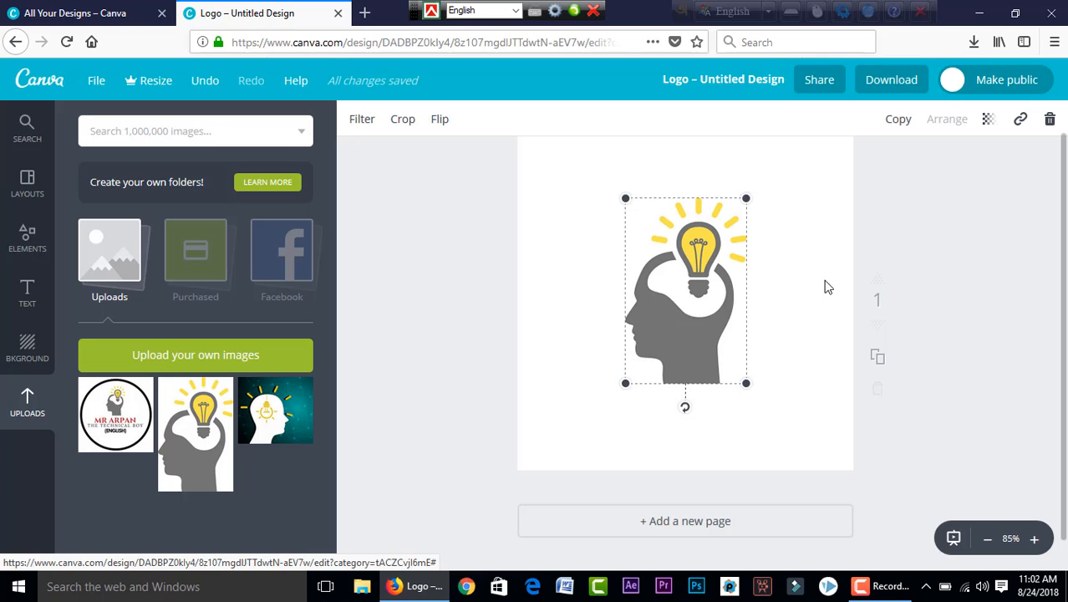
# Step: Shrink the head image slightly and position it in the upper middle of the page
pyautogui.click(28, 292)
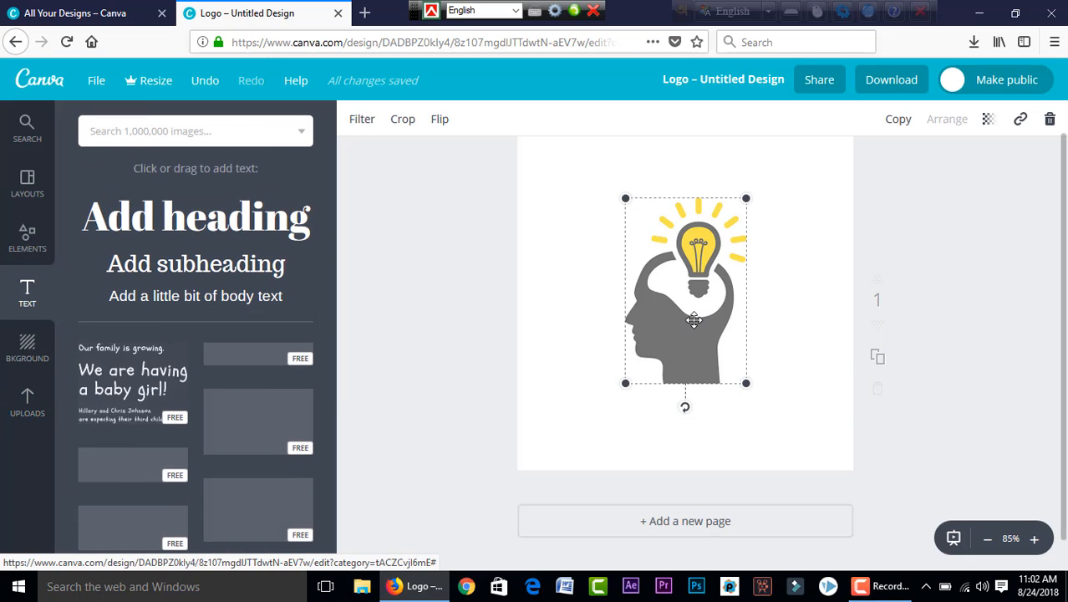
pyautogui.moveTo(692, 313)
pyautogui.mouseDown()
pyautogui.moveTo(699, 280)
pyautogui.moveTo(693, 315)
pyautogui.mouseUp()
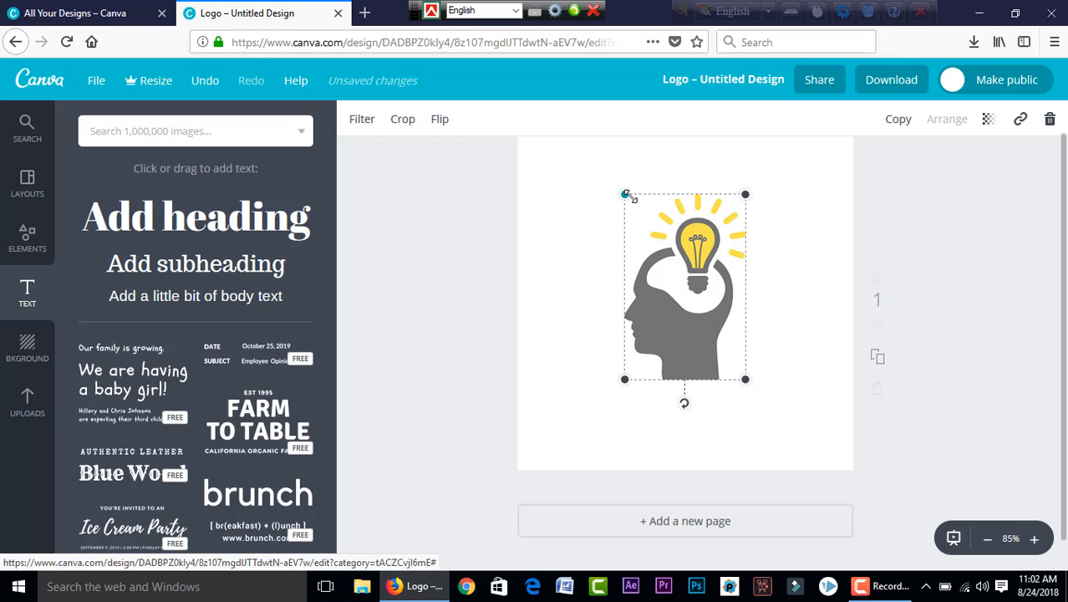
pyautogui.moveTo(628, 195); pyautogui.dragTo(641, 219)
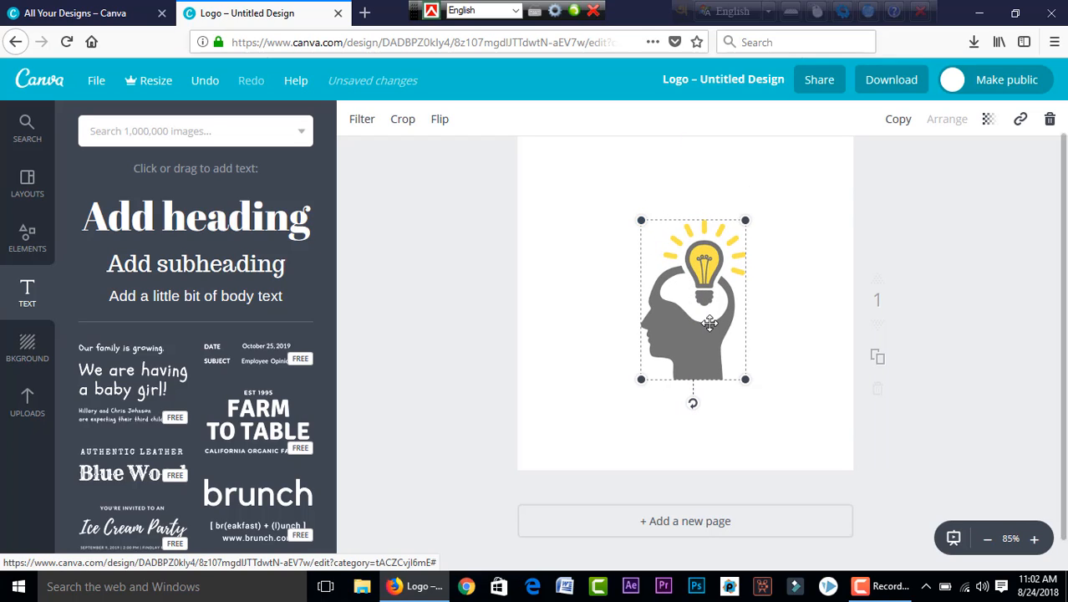
pyautogui.moveTo(710, 323); pyautogui.dragTo(695, 292)
# Step: Add a heading and replace its placeholder text with the channel's name in capitals
pyautogui.click(160, 218)
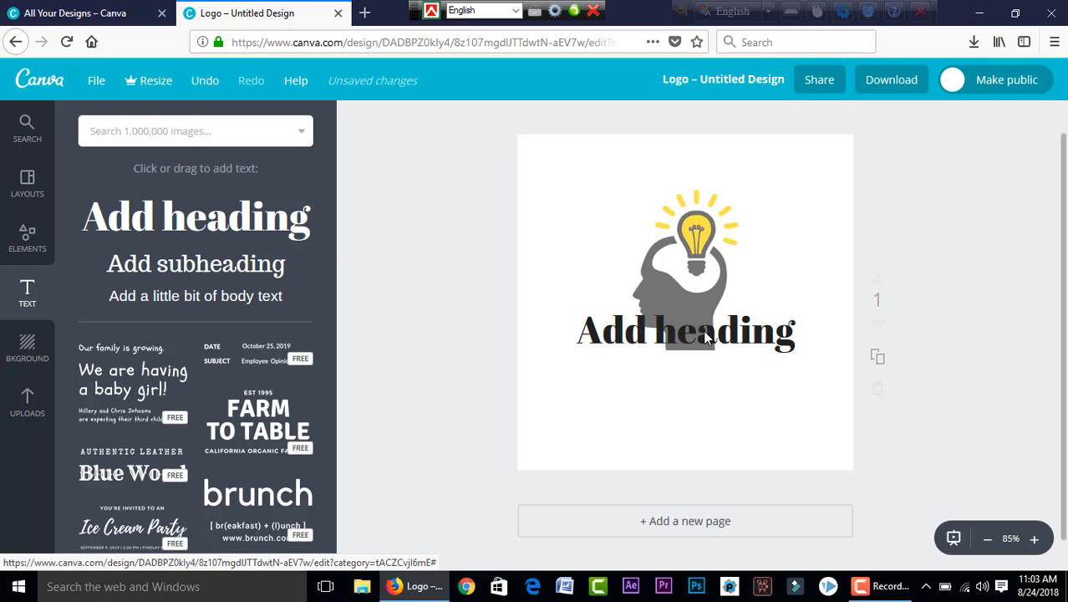
pyautogui.doubleClick(703, 329)
pyautogui.hotkey('ctrl', 'a')
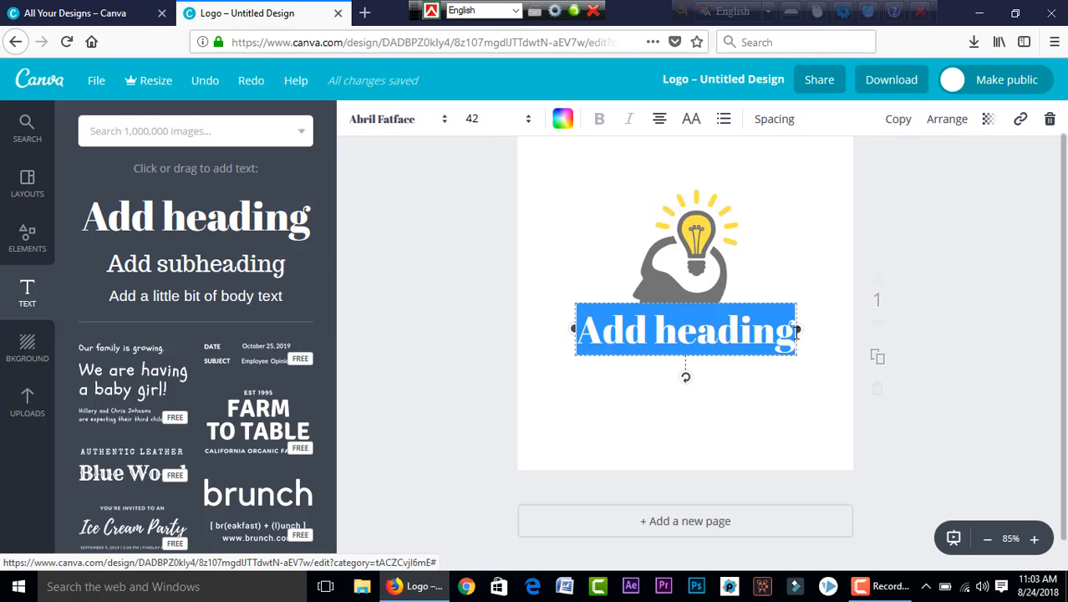
pyautogui.write('MR ARPAN')
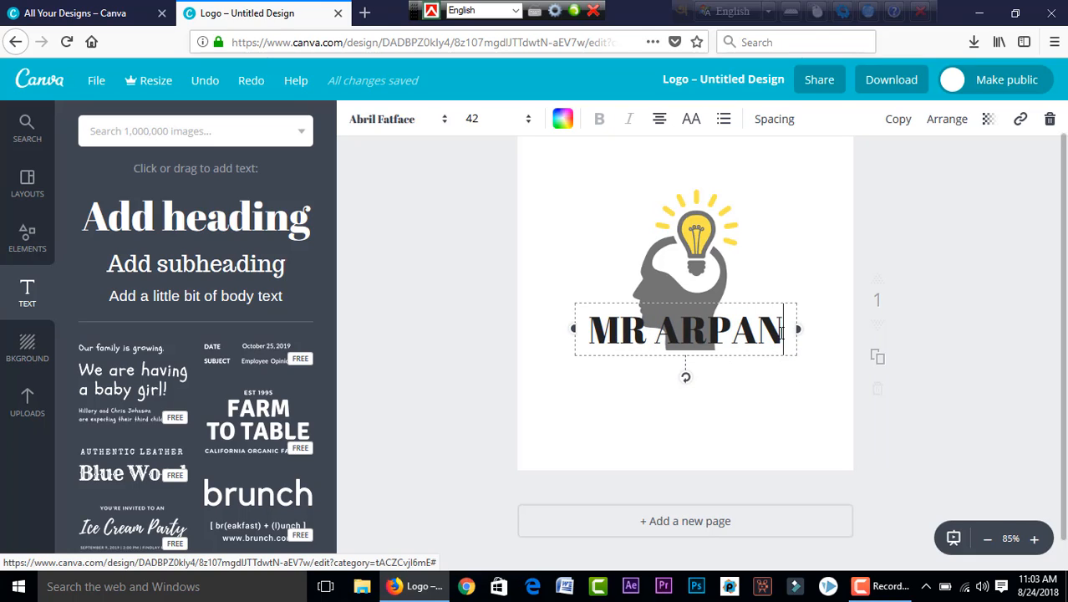
# Step: Set the heading's font to Adumu Regular and move the heading just below the head image
pyautogui.moveTo(781, 332); pyautogui.dragTo(560, 349)
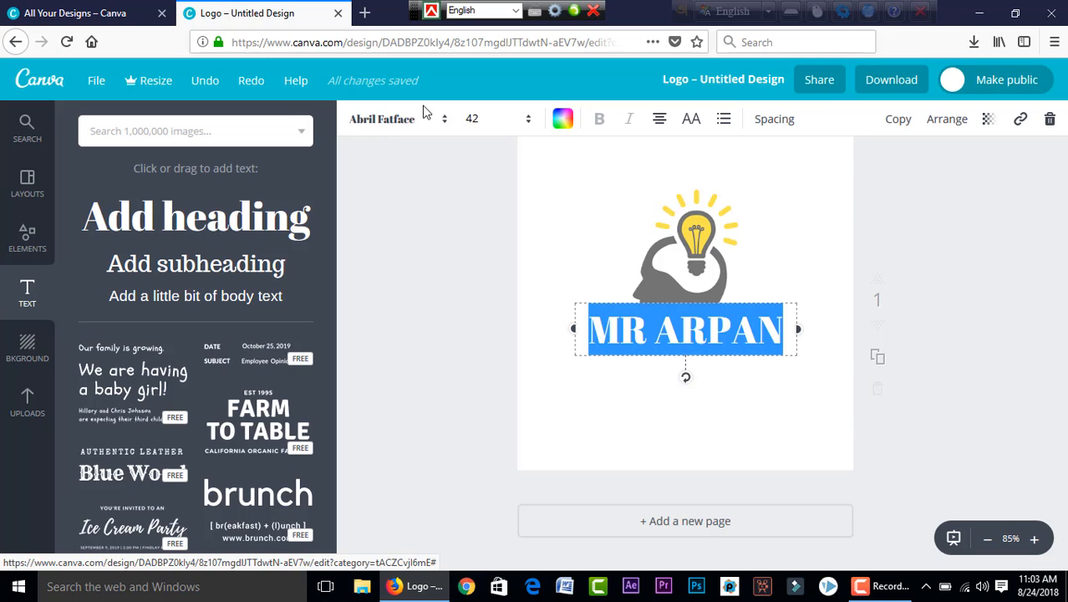
pyautogui.click(395, 125)
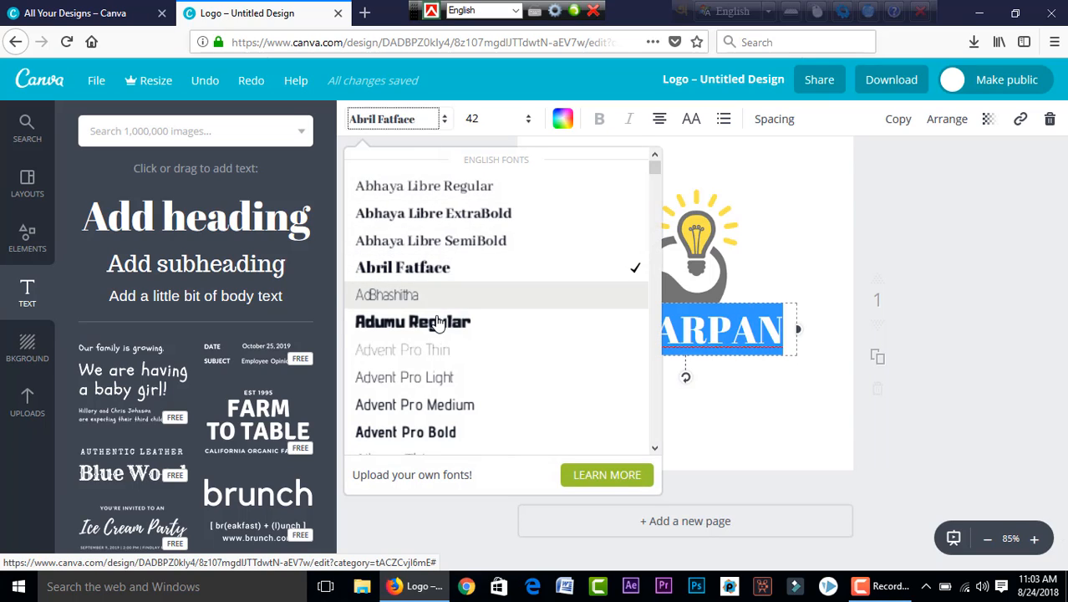
pyautogui.click(436, 328)
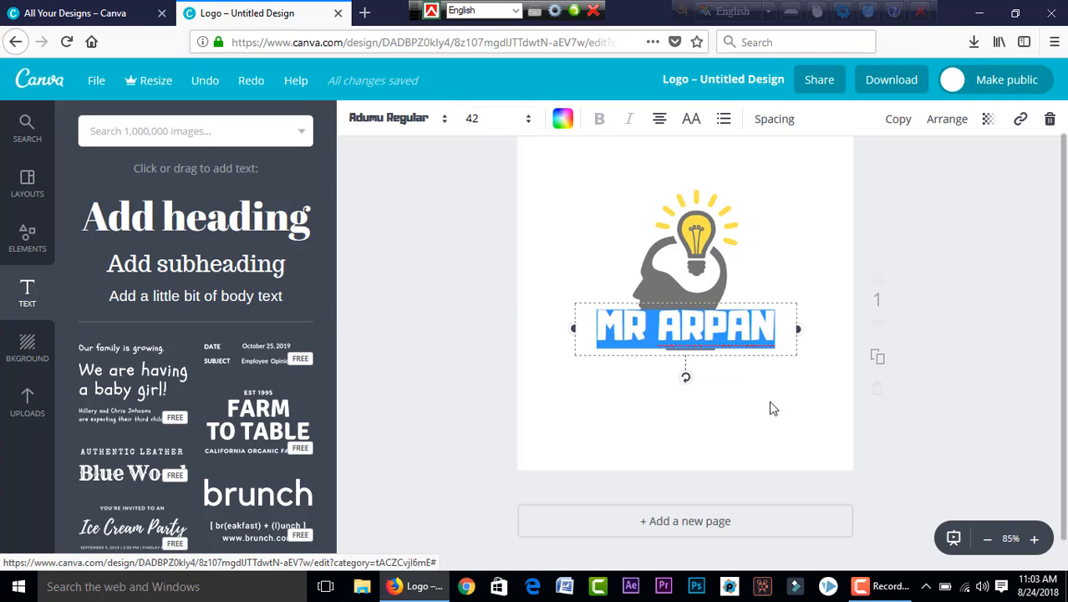
pyautogui.click(799, 411)
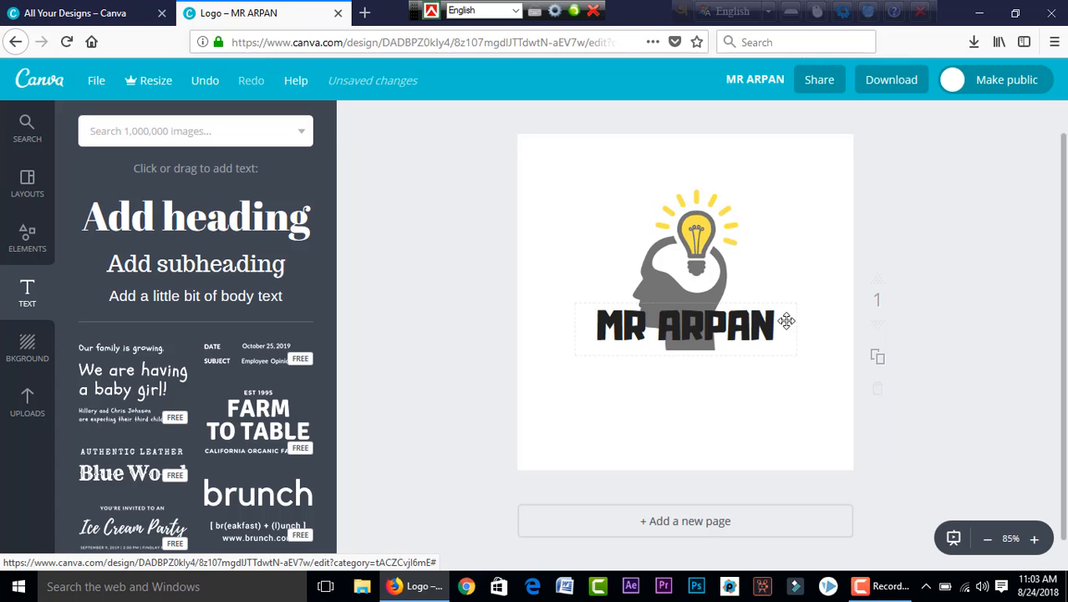
pyautogui.moveTo(732, 336); pyautogui.dragTo(739, 384)
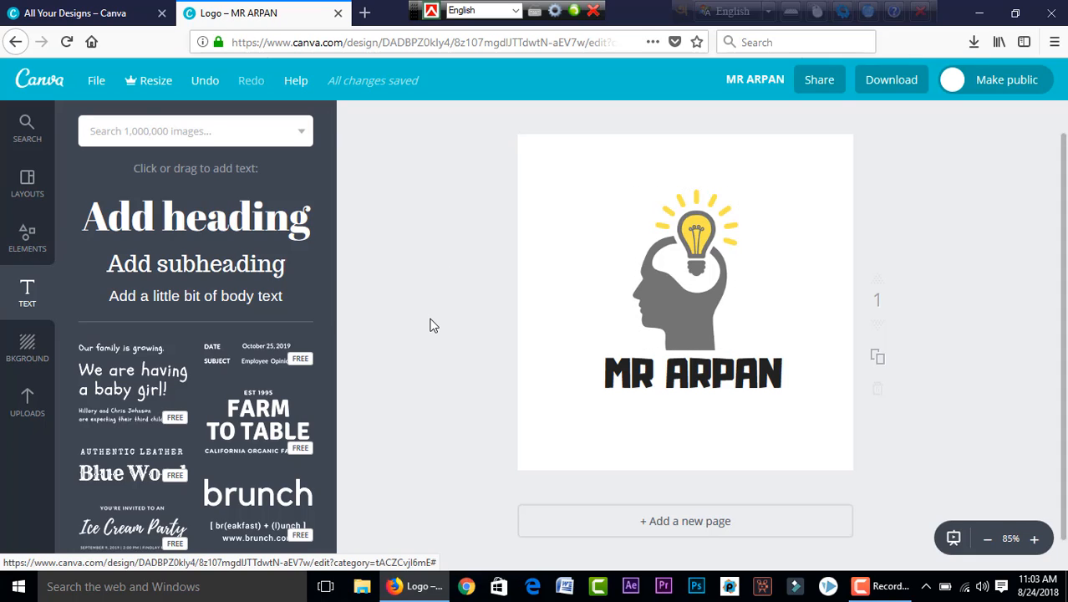
# Step: Add a subheading that reads "THE TECHNICAL BOY"
pyautogui.click(195, 264)
pyautogui.doubleClick(770, 318)
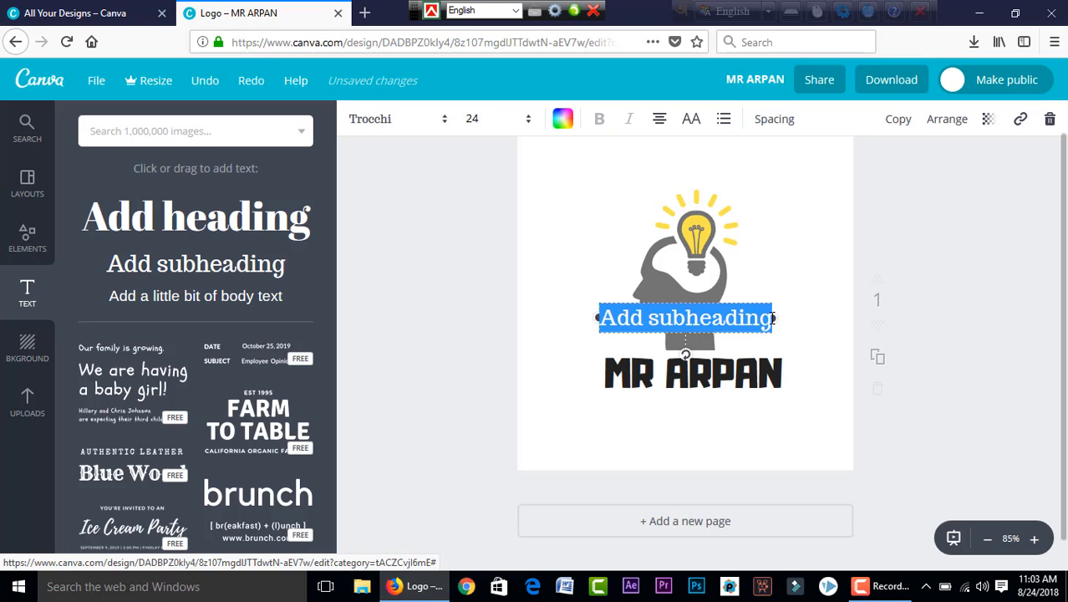
pyautogui.write('TH')
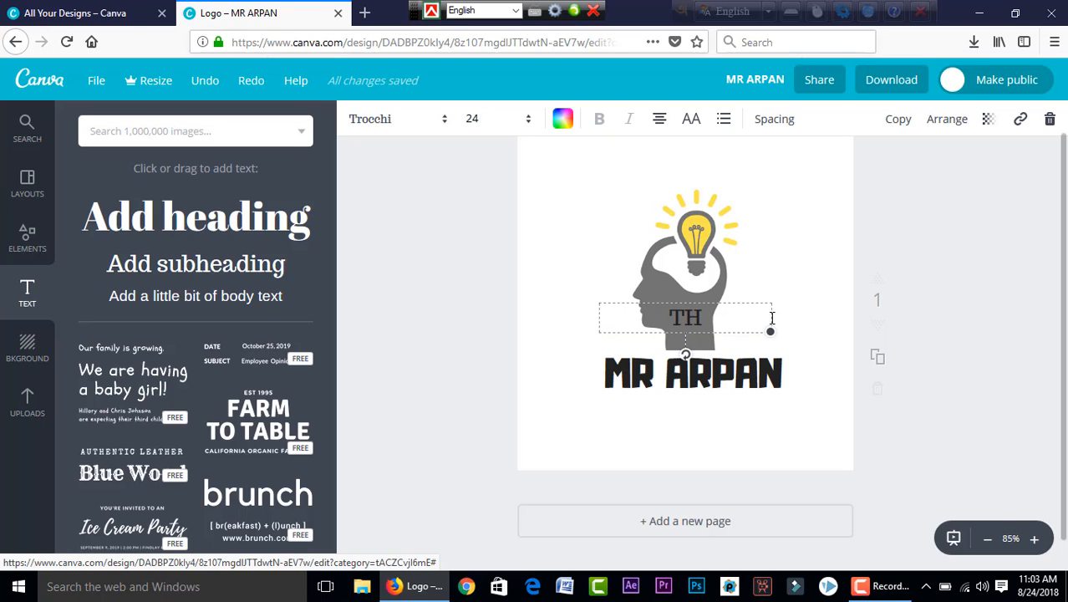
pyautogui.write('E TEC')
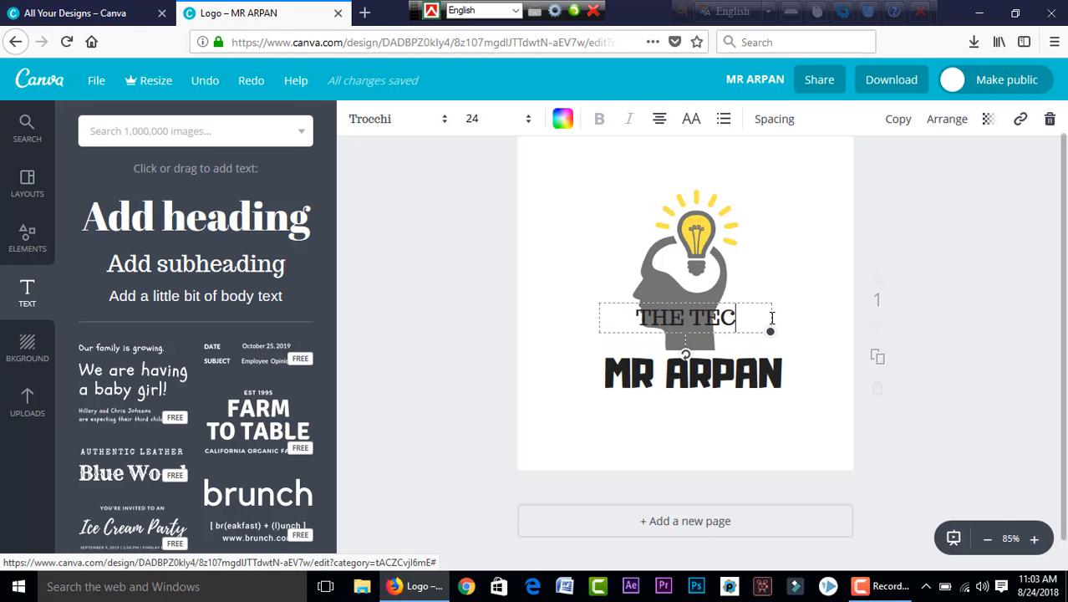
pyautogui.write('HNI')
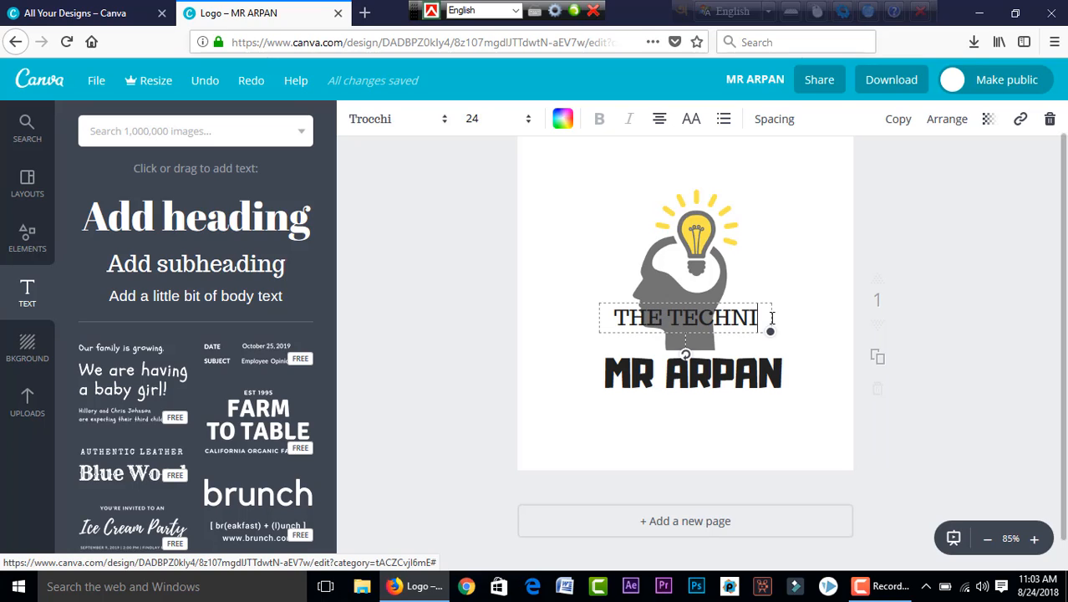
pyautogui.write('CAL')
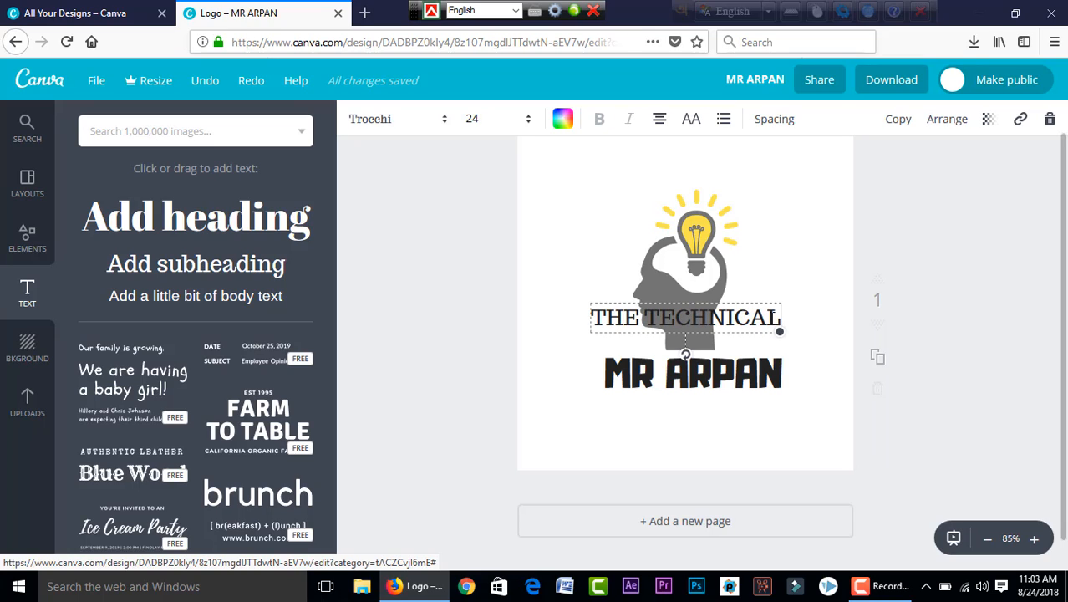
pyautogui.write(' BOY')
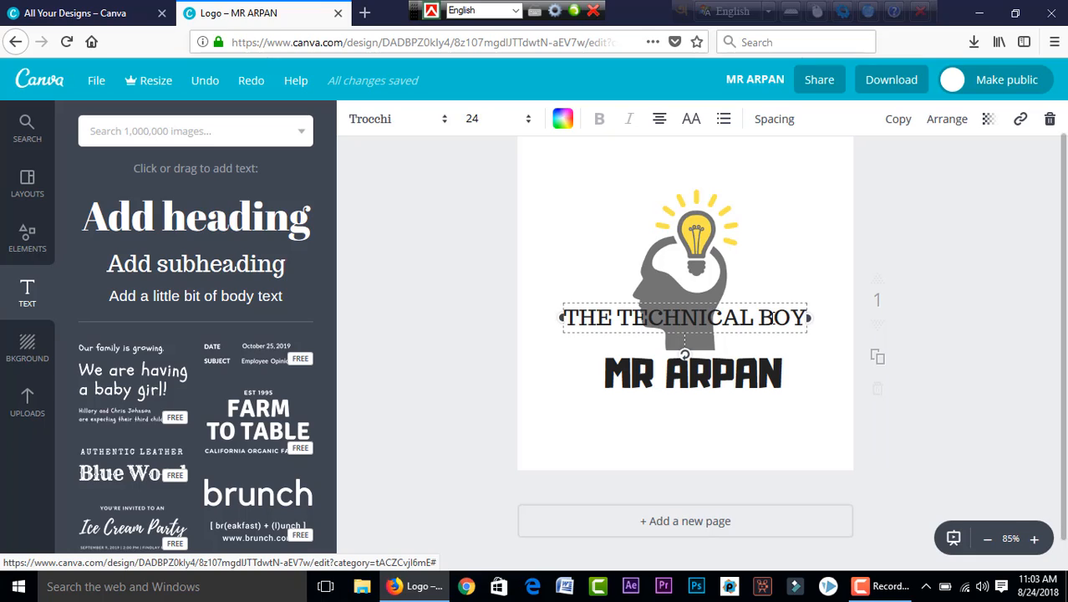
# Step: Set the font size of the "THE TECHNICAL BOY" subheading to 21
pyautogui.moveTo(807, 318); pyautogui.dragTo(554, 322)
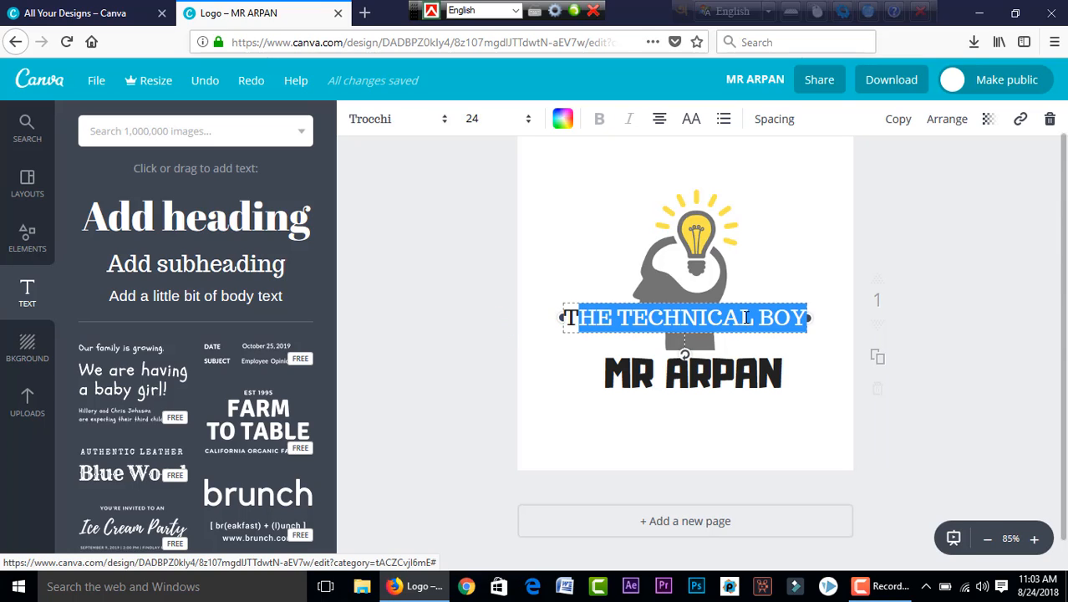
pyautogui.moveTo(795, 317); pyautogui.dragTo(795, 318)
pyautogui.moveTo(808, 363); pyautogui.dragTo(802, 341)
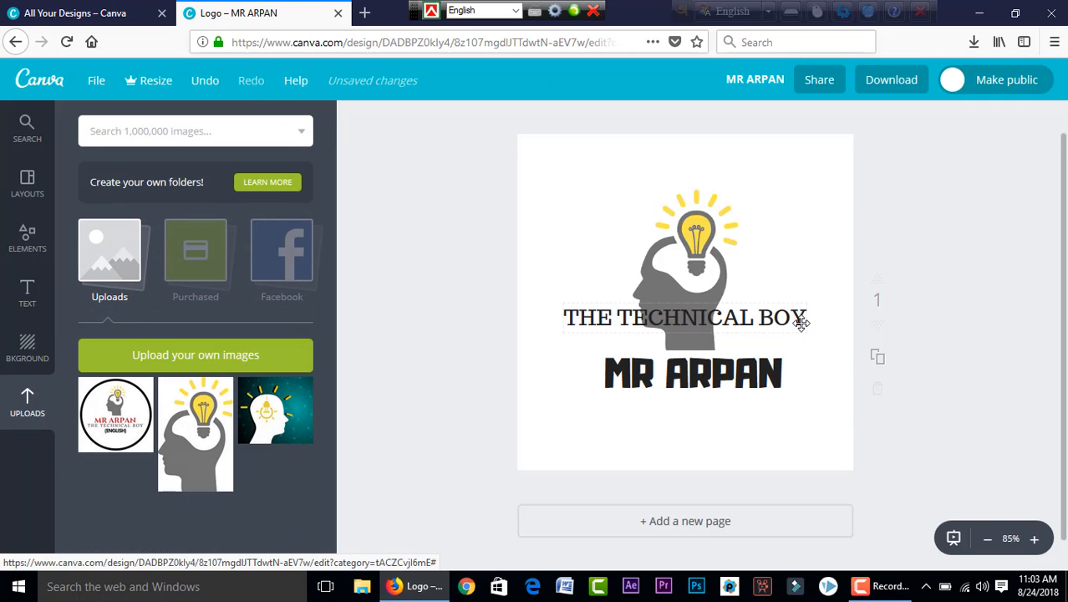
pyautogui.doubleClick(799, 314)
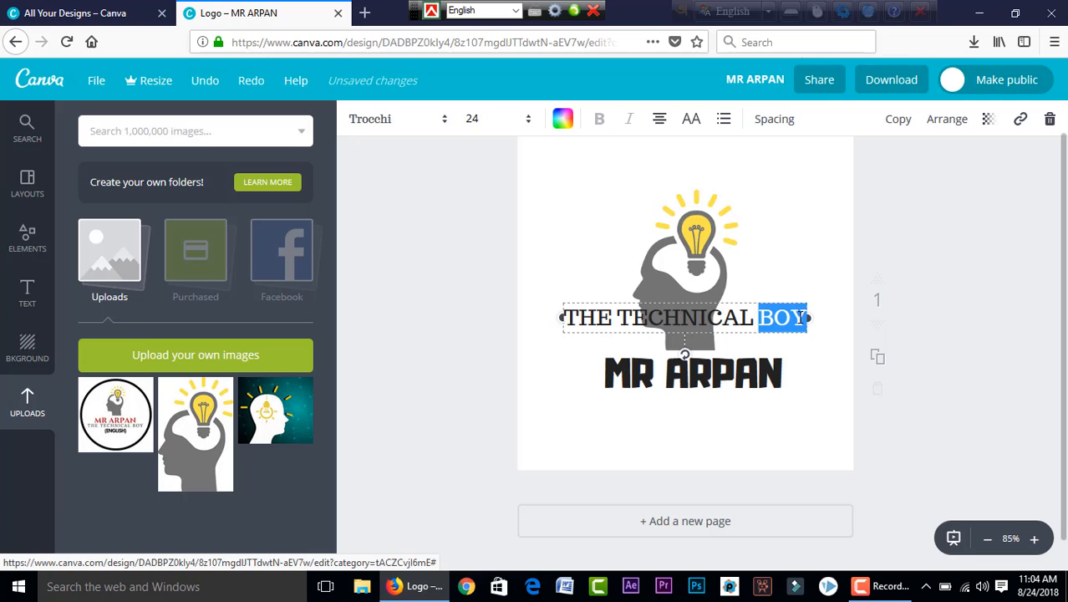
pyautogui.click(476, 121)
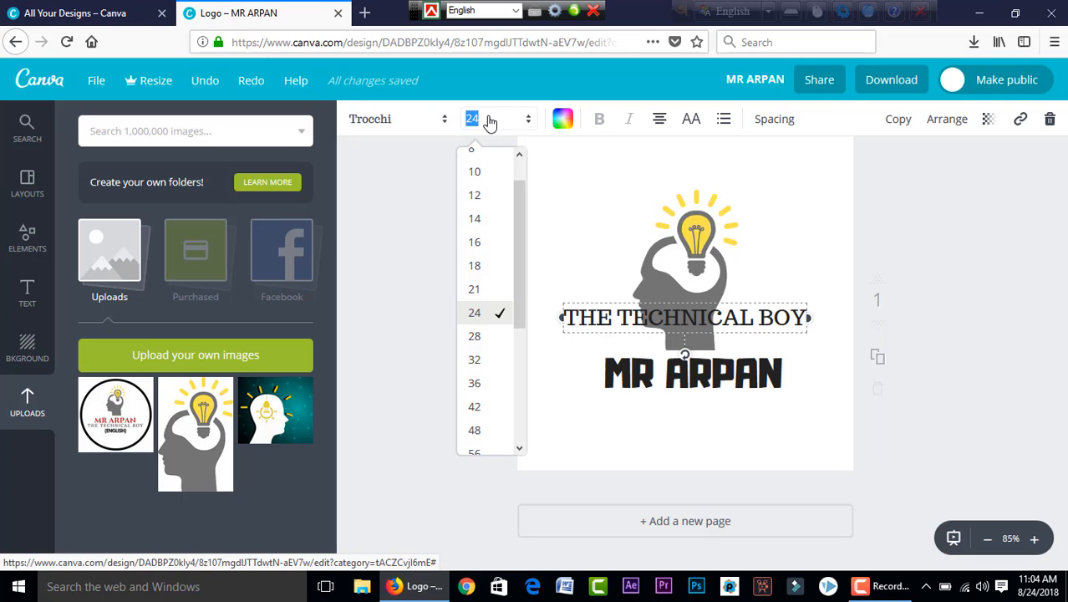
pyautogui.click(487, 292)
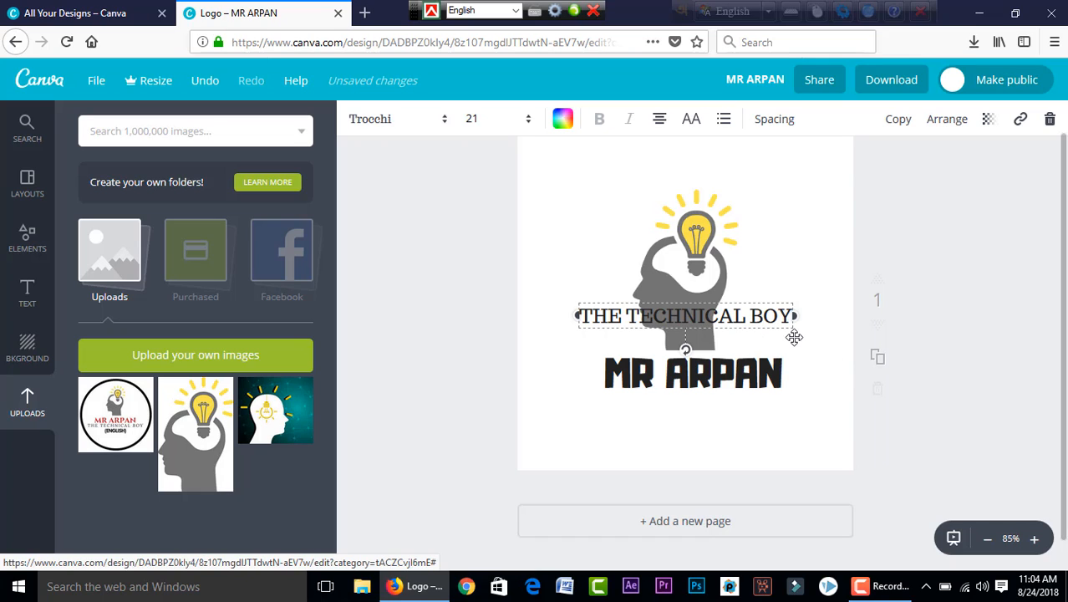
# Step: Move the "THE TECHNICAL BOY" subheading directly below the channel name heading
pyautogui.moveTo(794, 337); pyautogui.dragTo(801, 426)
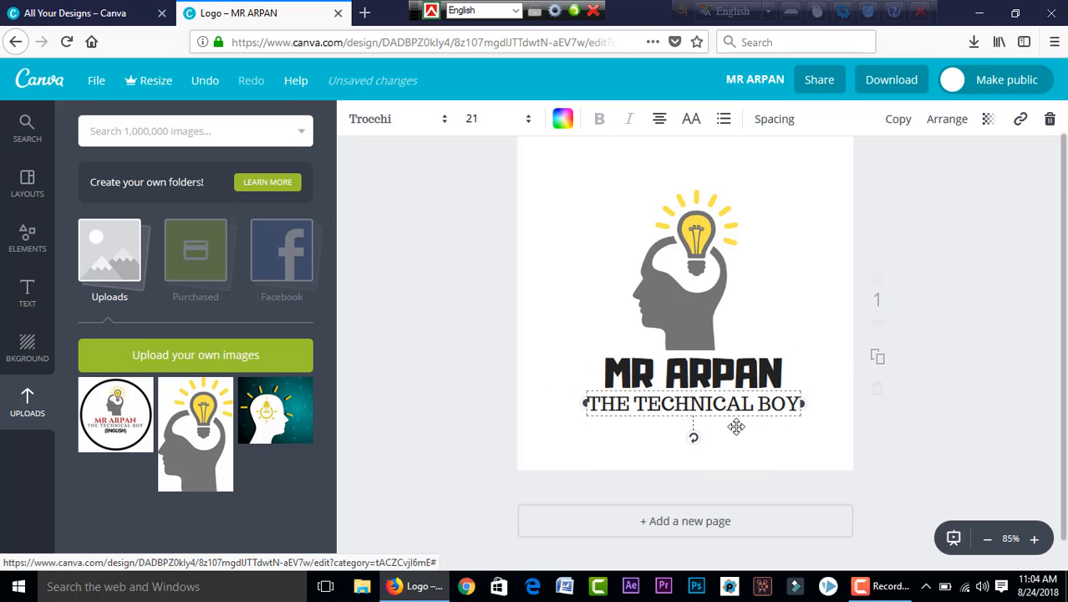
pyautogui.click(583, 298)
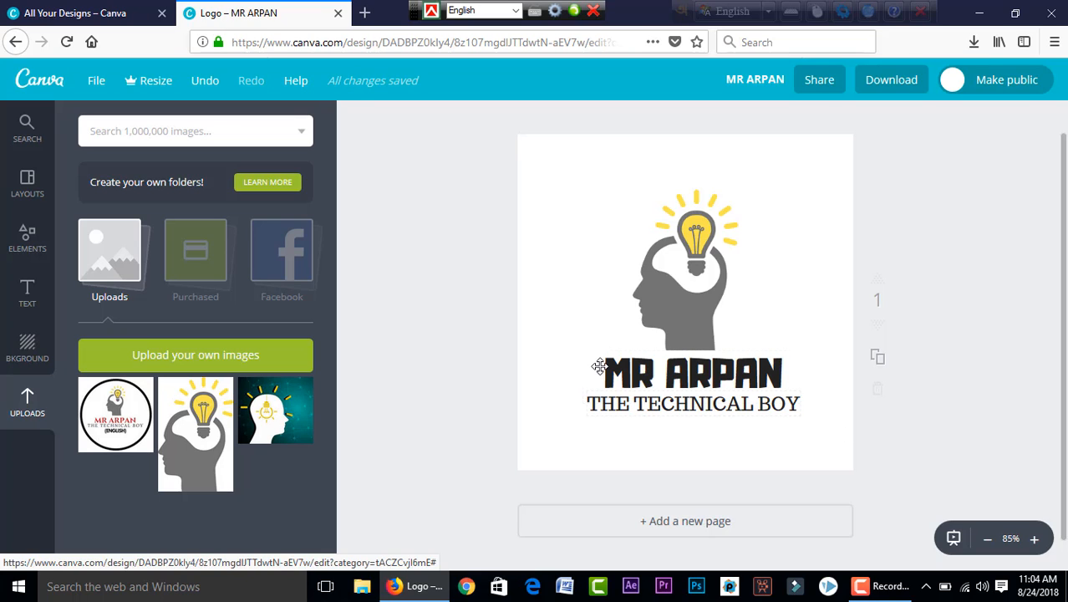
# Step: Add a body text line reading "ENGLISH" and place it just under the "THE TECHNICAL BOY" subheading
pyautogui.click(26, 292)
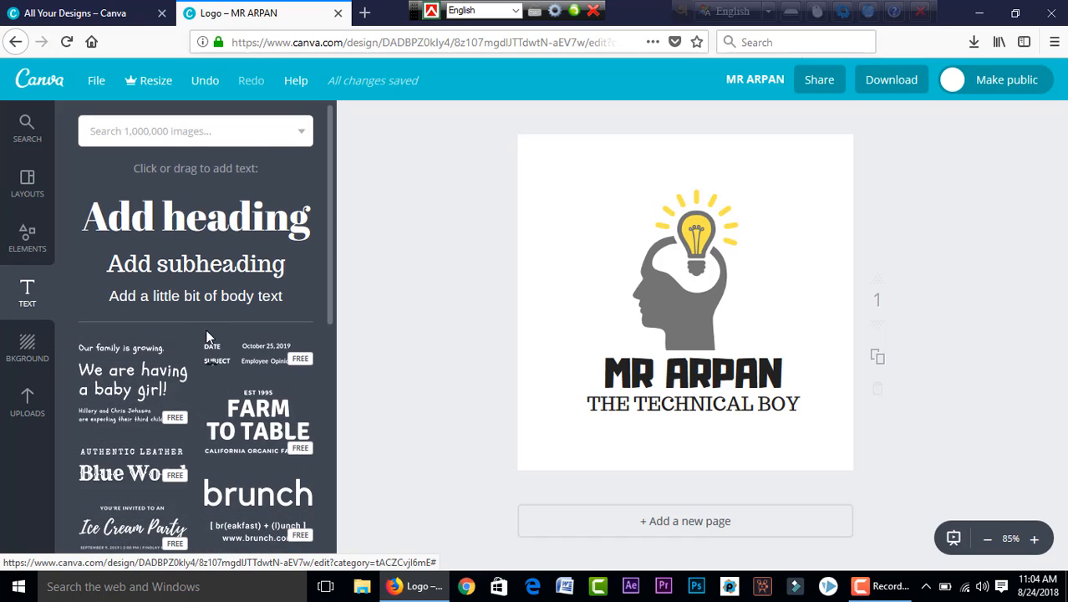
pyautogui.click(197, 297)
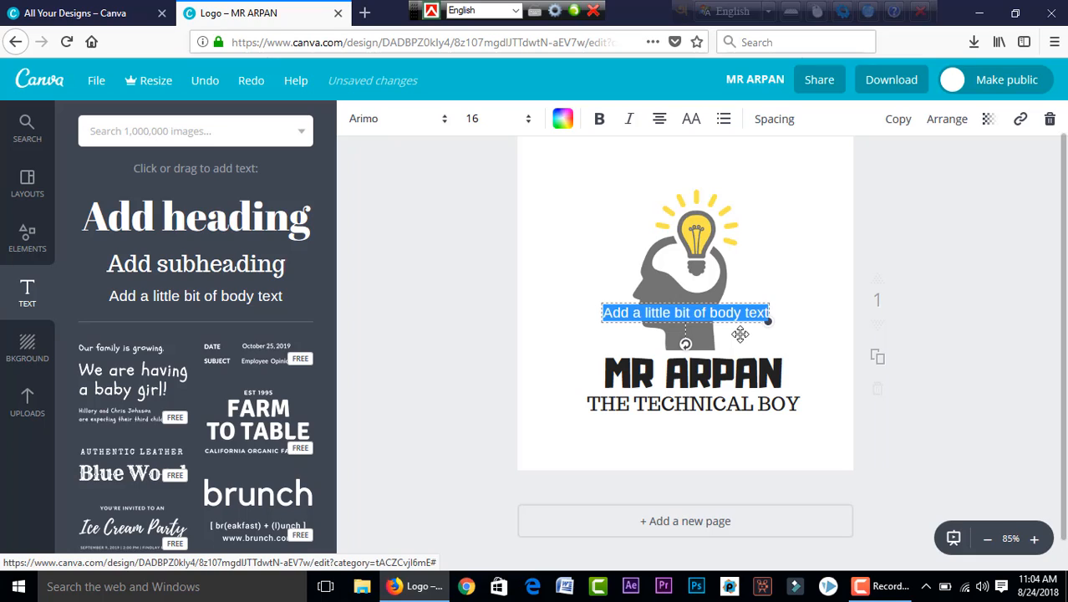
pyautogui.write('ENGLI')
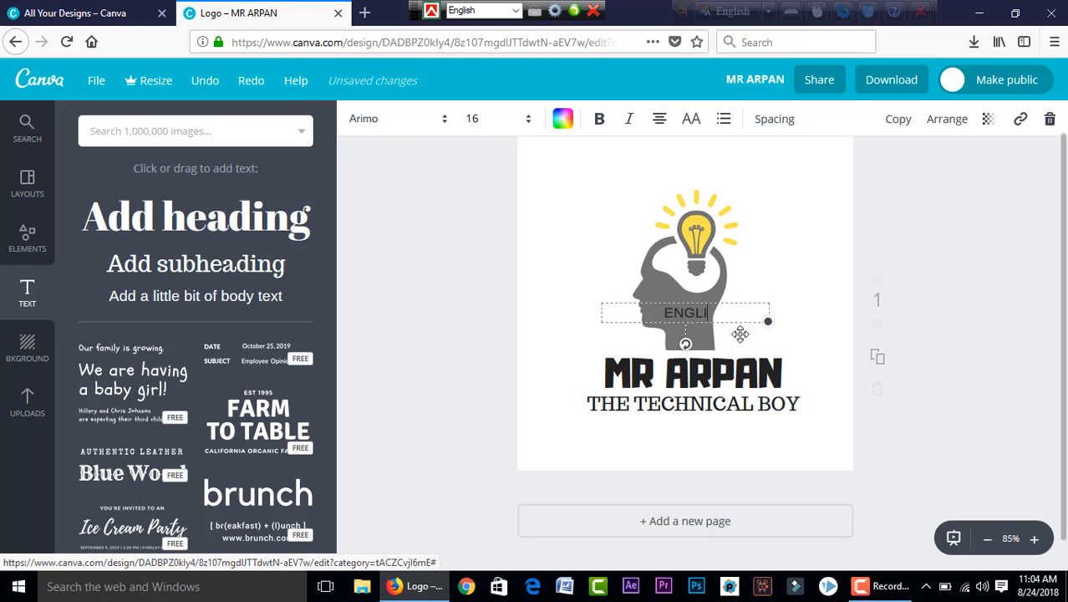
pyautogui.write('SH')
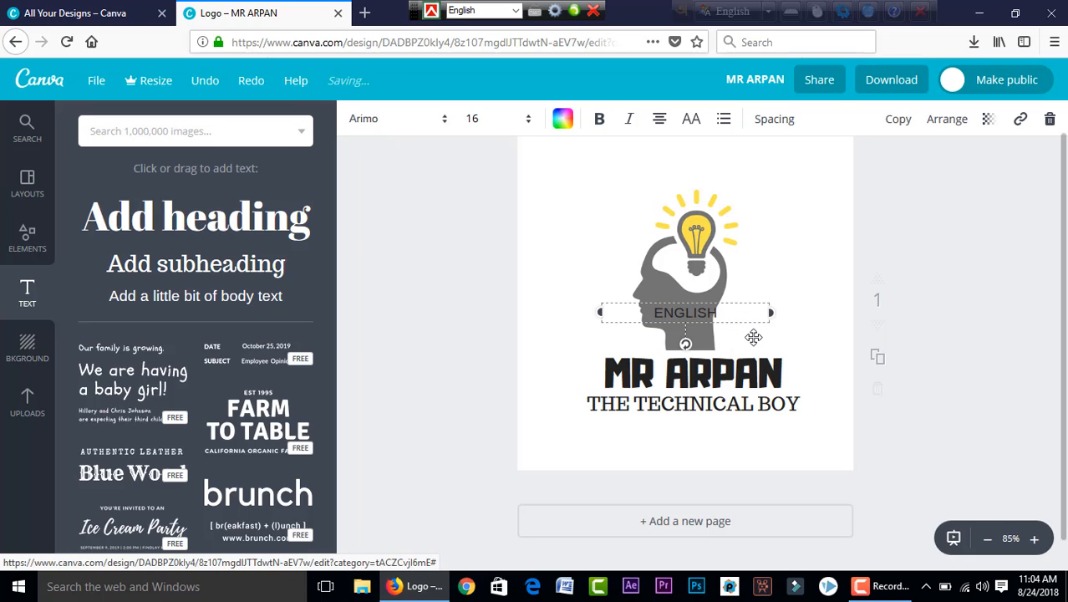
pyautogui.moveTo(753, 336); pyautogui.dragTo(760, 454)
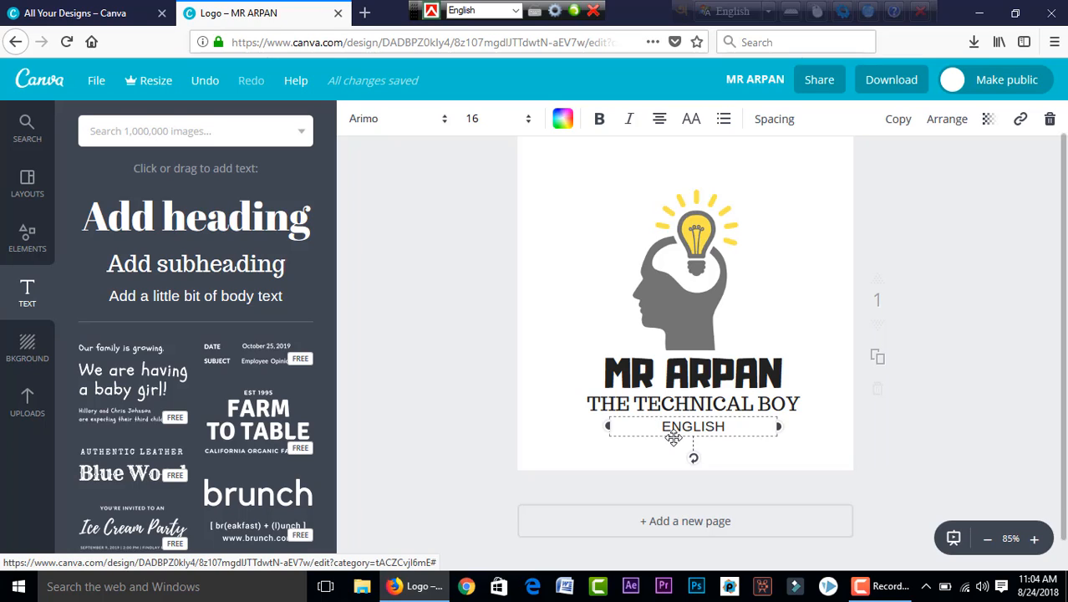
# Step: Enclose the word "ENGLISH" in parentheses so the line reads "(ENGLISH)"
pyautogui.write('(')
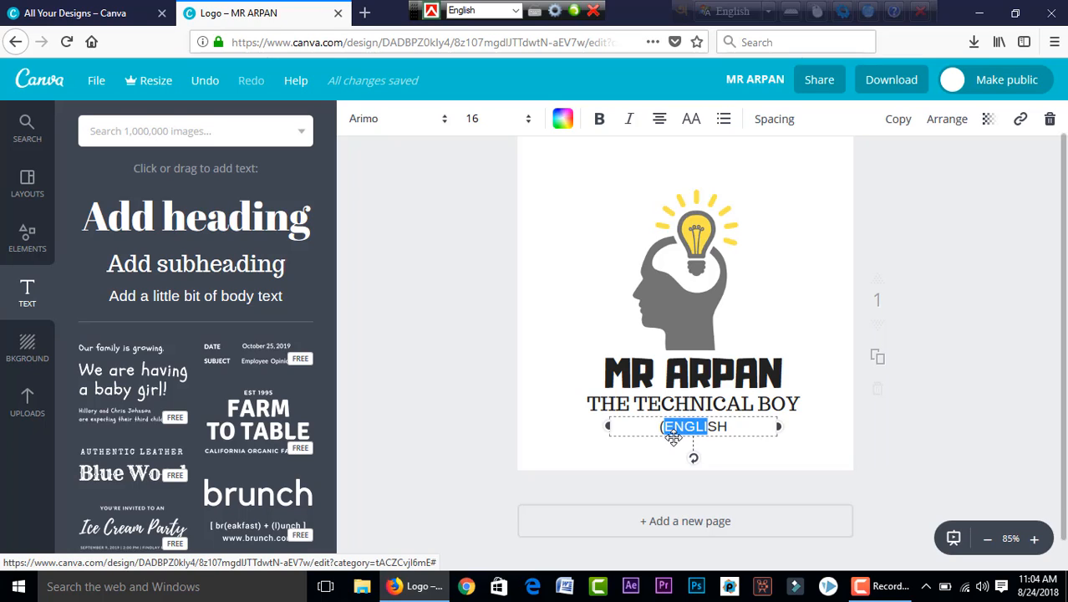
pyautogui.hotkey('shift', 'Right')
pyautogui.hotkey('shift', 'Right')
pyautogui.hotkey('shift', 'Right')
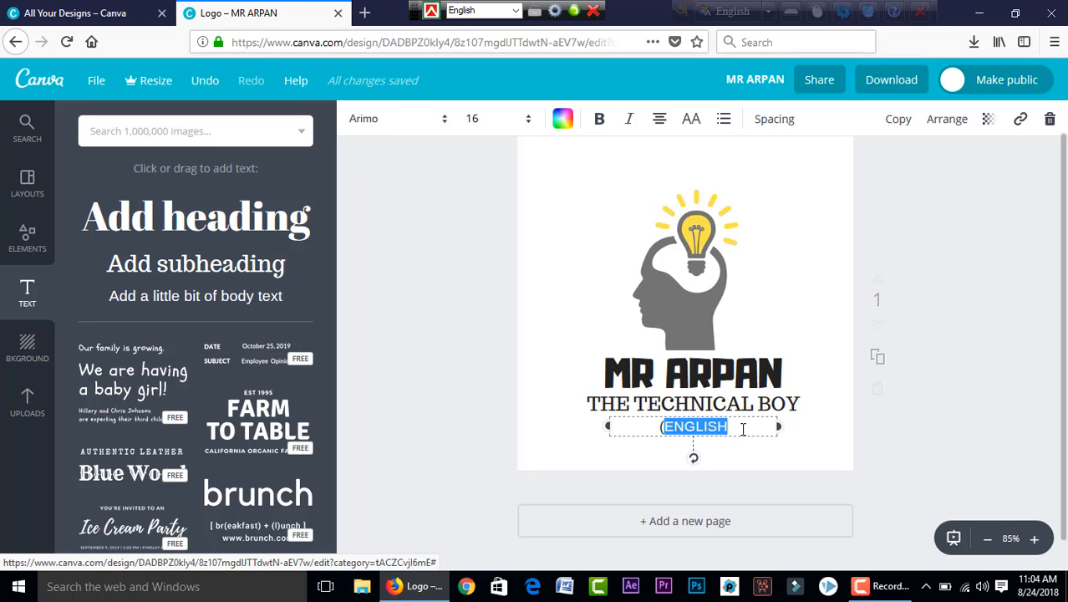
pyautogui.press('Right')
pyautogui.write(')')
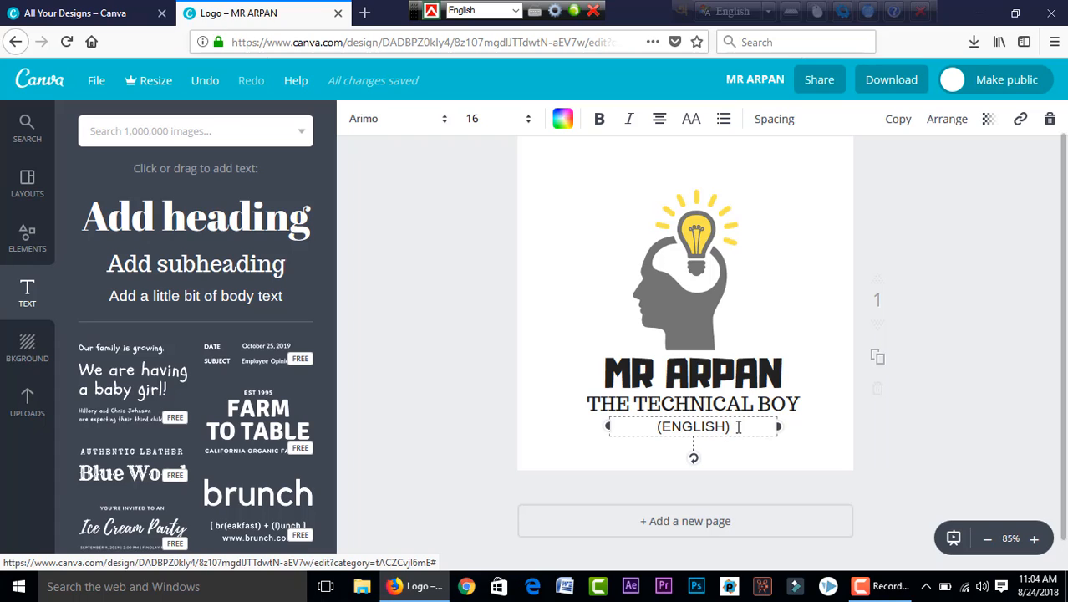
# Step: Change the font of the "(ENGLISH)" line to a heavy slab-serif typeface
pyautogui.moveTo(732, 426); pyautogui.dragTo(668, 427)
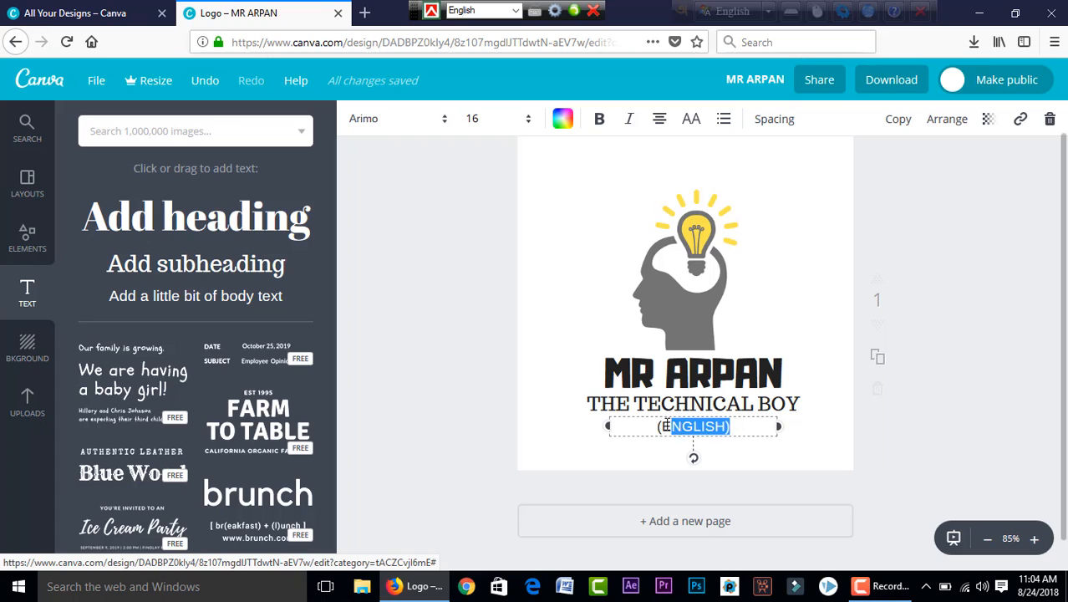
pyautogui.click(416, 121)
pyautogui.scroll(-10, 436, 316)
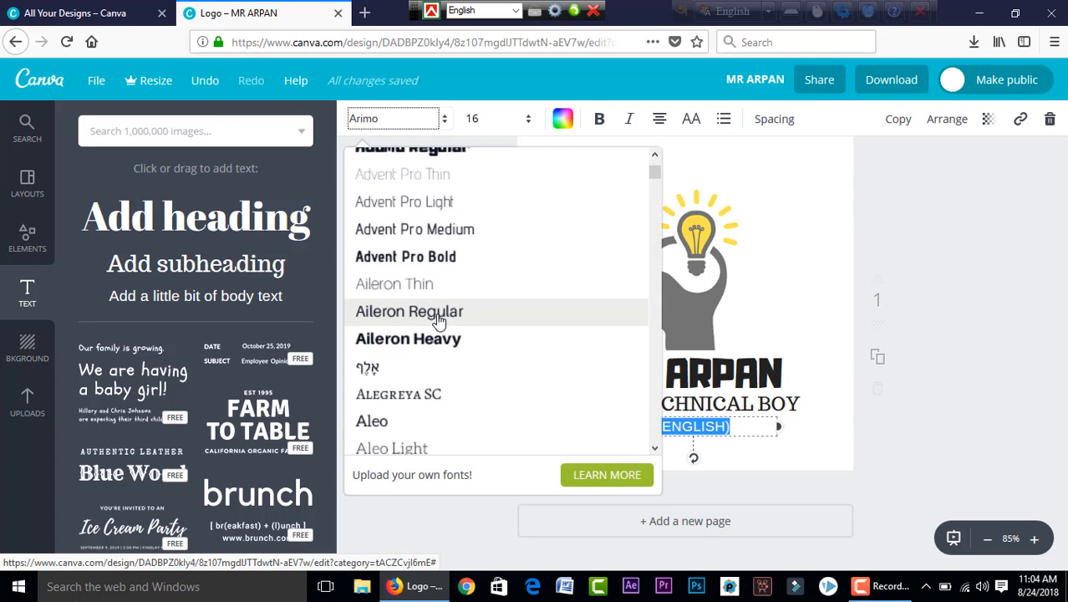
pyautogui.click(436, 288)
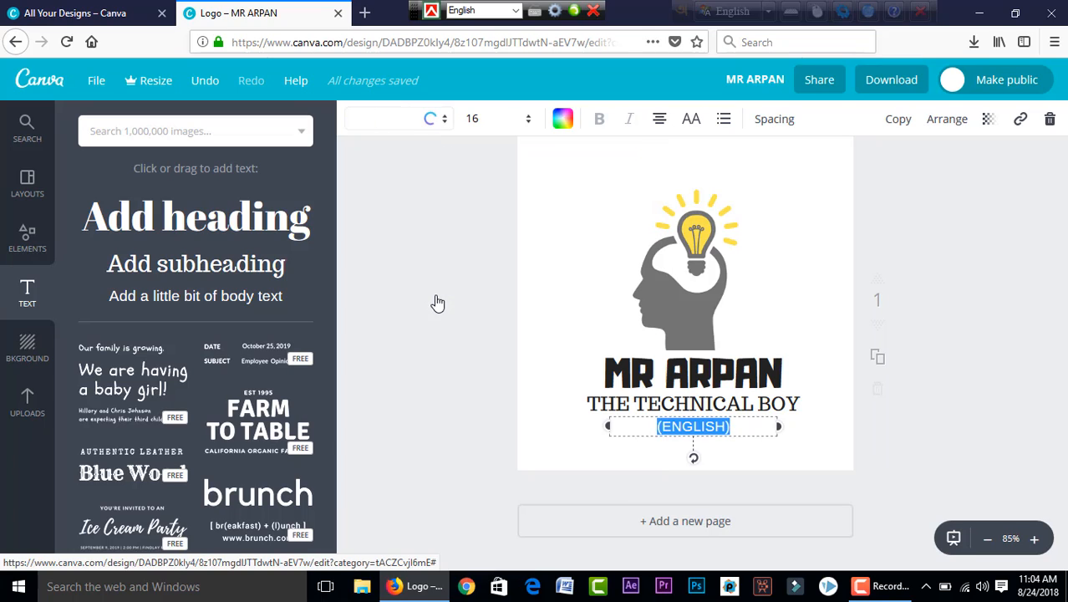
pyautogui.click(547, 297)
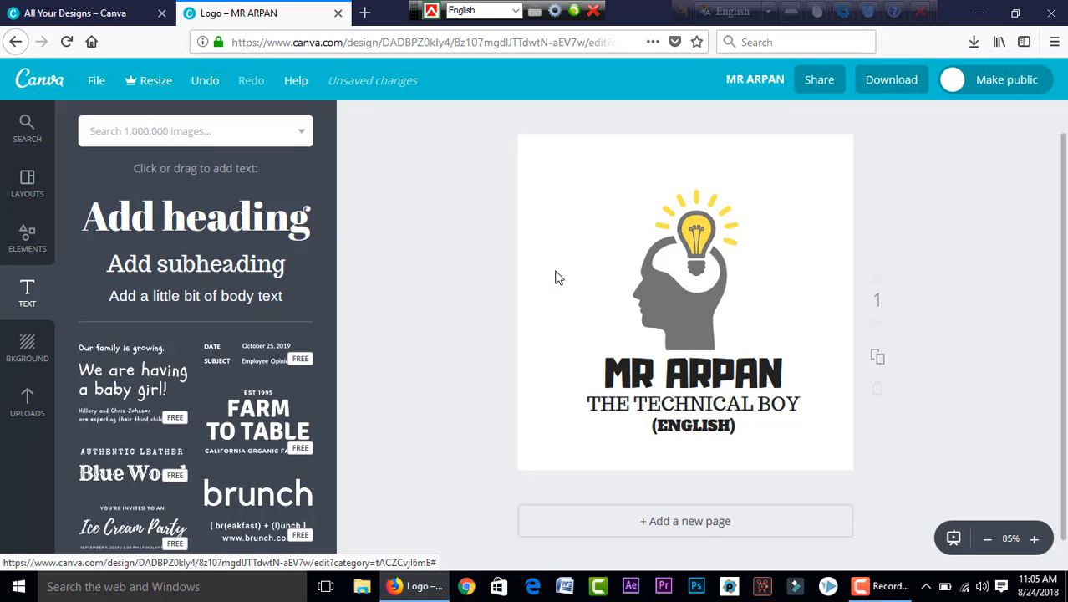
# Step: Color the second word of the channel name heading coral red from the default palette
pyautogui.doubleClick(709, 379)
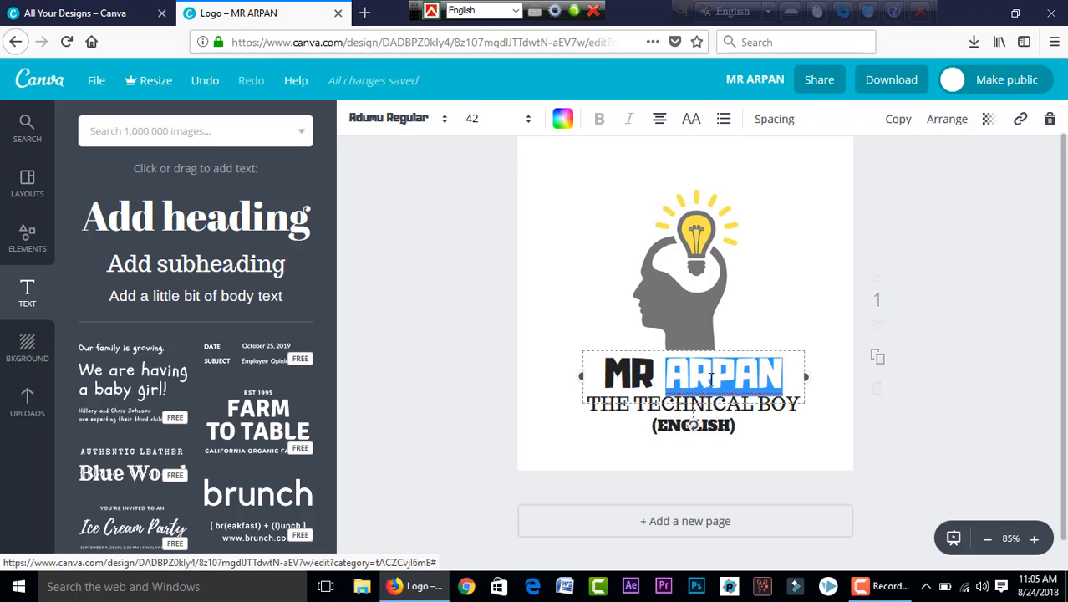
pyautogui.click(564, 121)
pyautogui.click(573, 257)
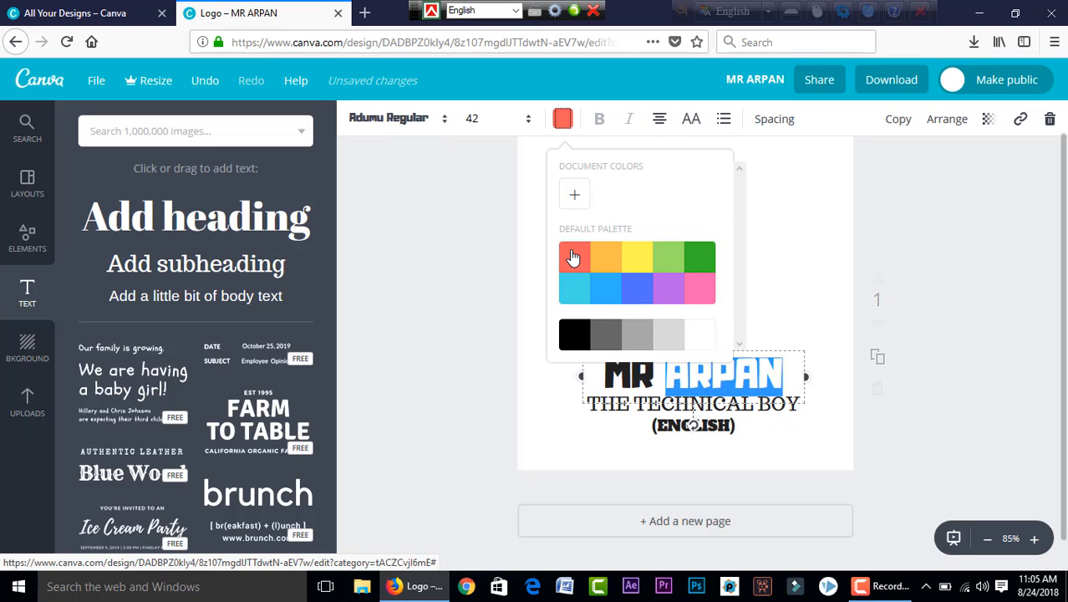
pyautogui.click(551, 414)
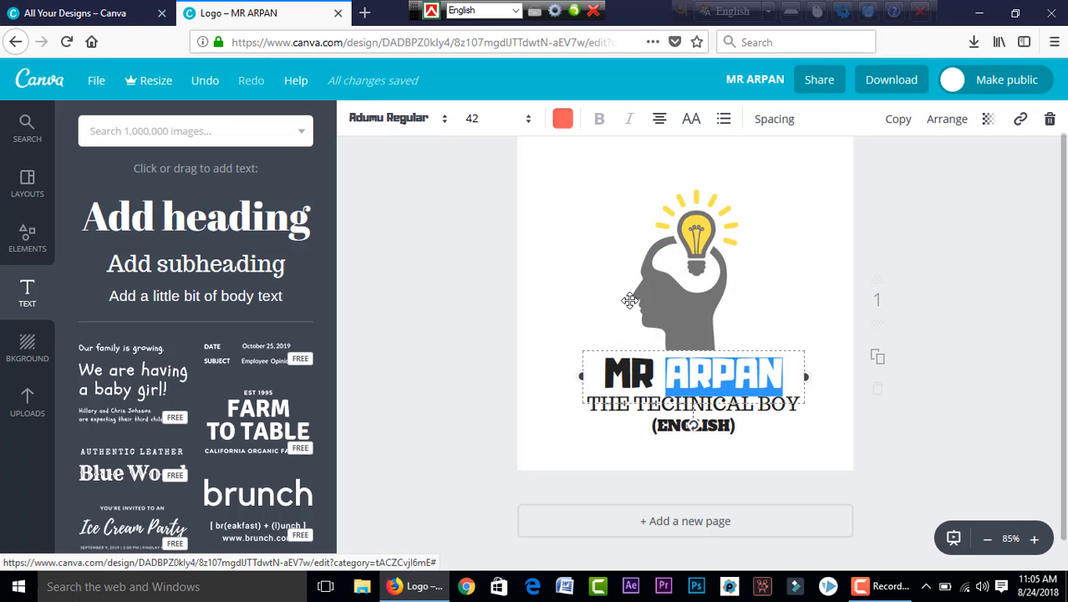
pyautogui.click(561, 278)
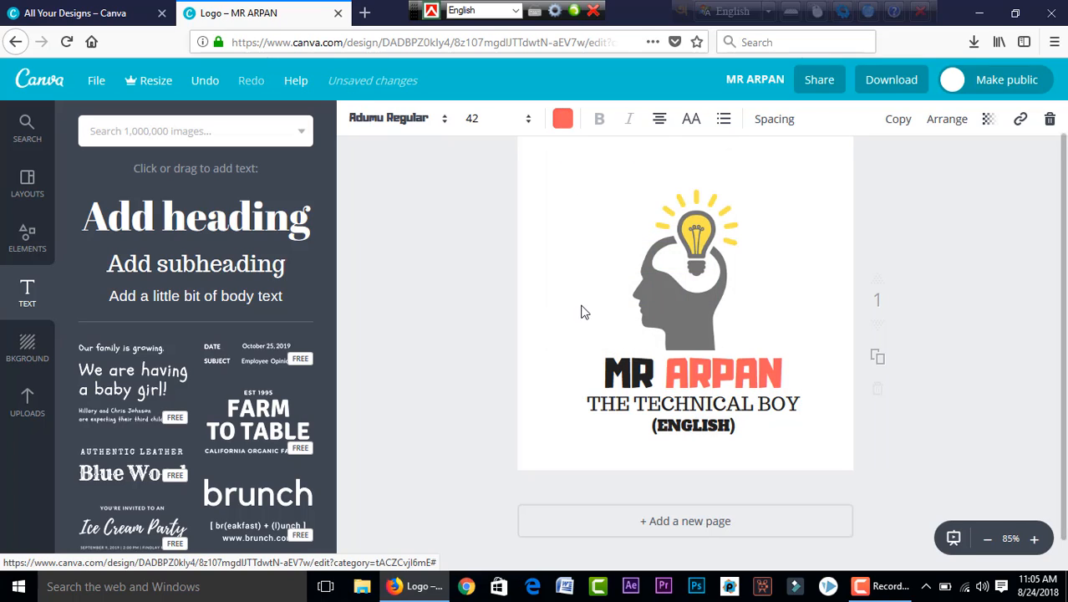
# Step: Color the word "MR" in the channel name heading bright blue from the default palette
pyautogui.click(638, 369)
pyautogui.moveTo(656, 369); pyautogui.dragTo(595, 370)
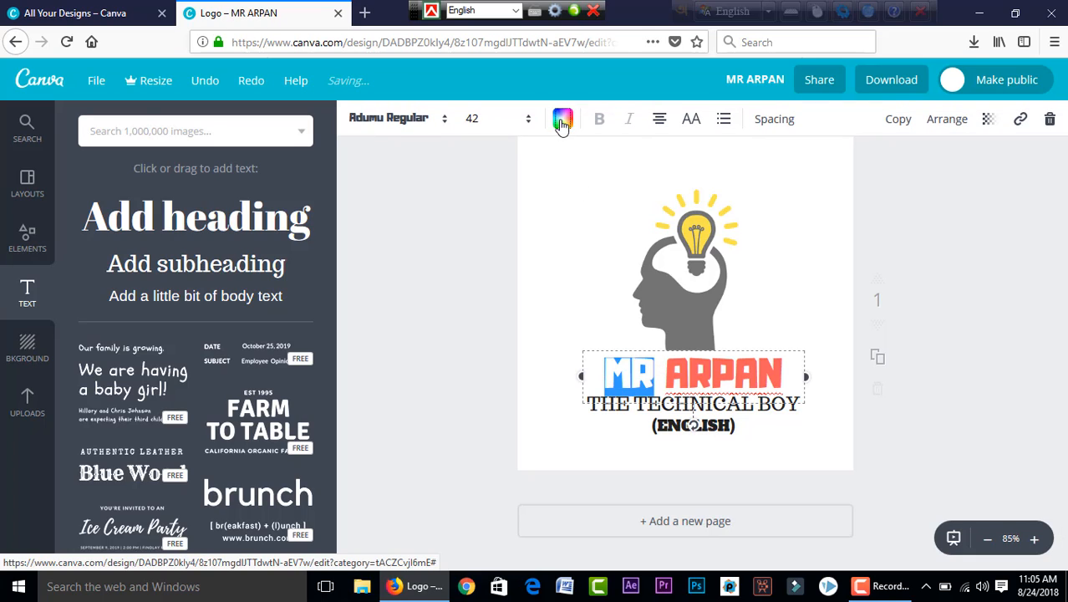
pyautogui.click(562, 119)
pyautogui.click(601, 291)
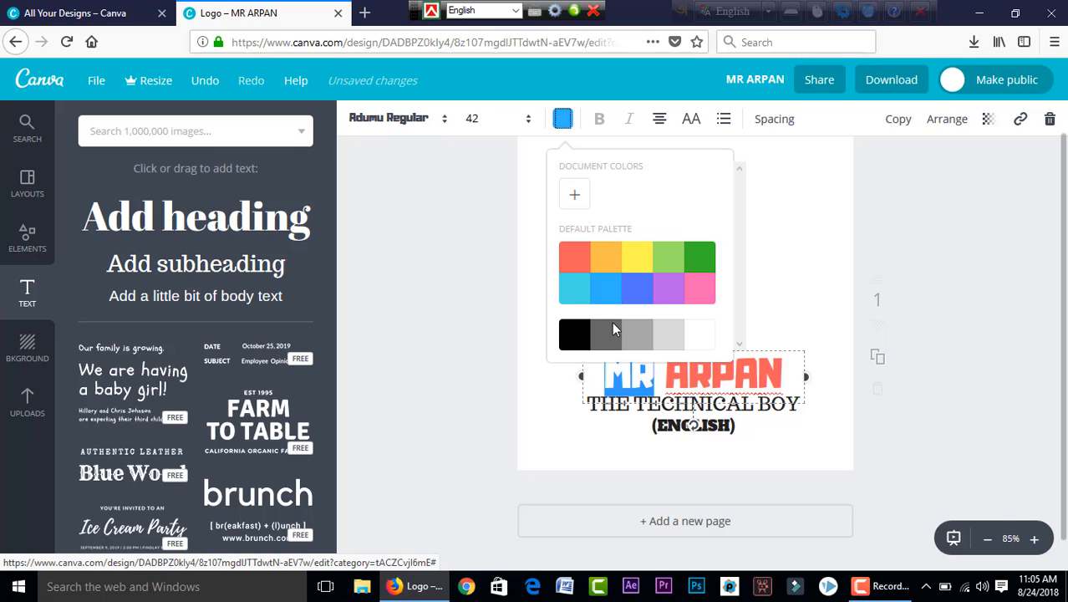
pyautogui.click(570, 385)
pyautogui.click(560, 327)
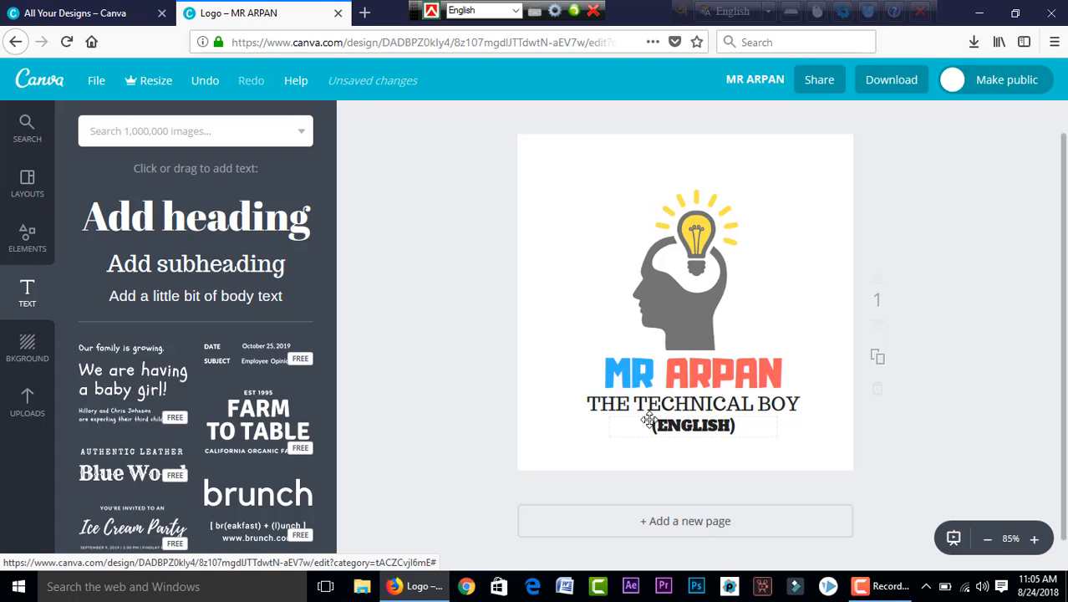
# Step: Add a plain circle outline from the free shapes to the logo design
pyautogui.click(27, 241)
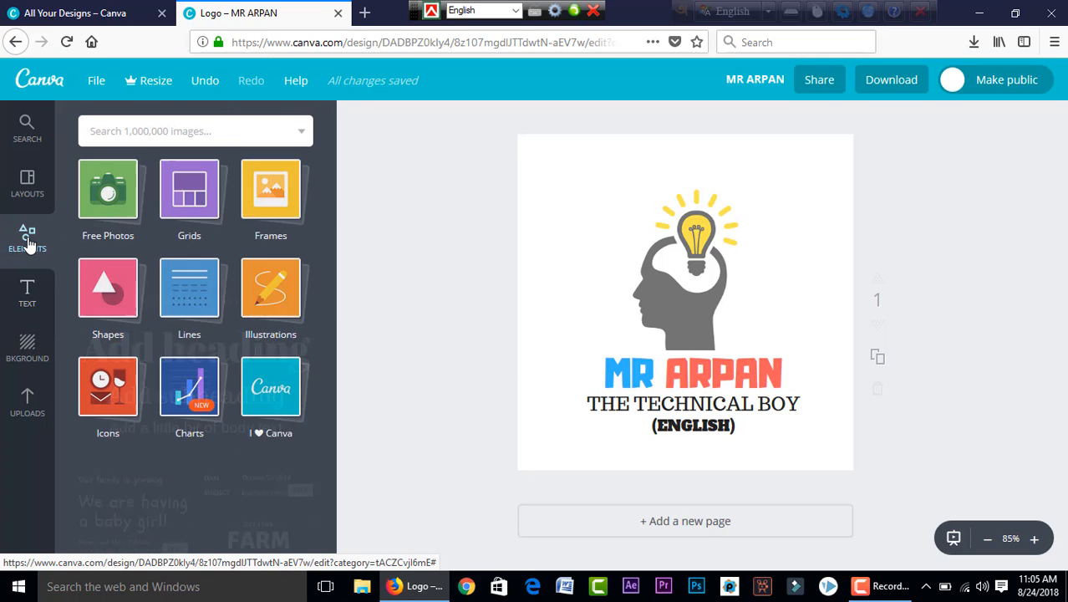
pyautogui.click(120, 312)
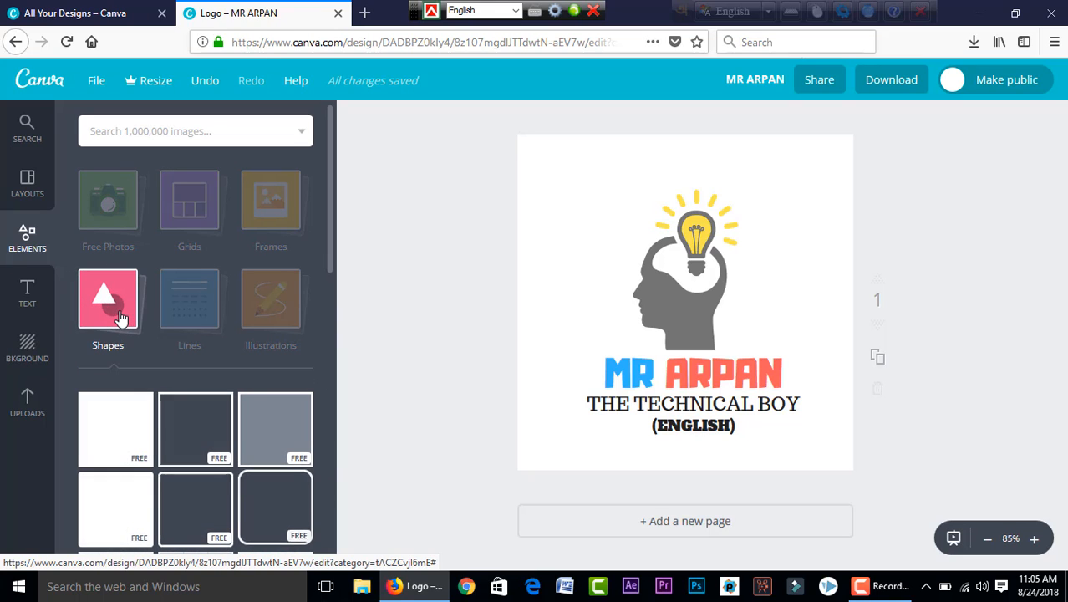
pyautogui.scroll(-3, 183, 357)
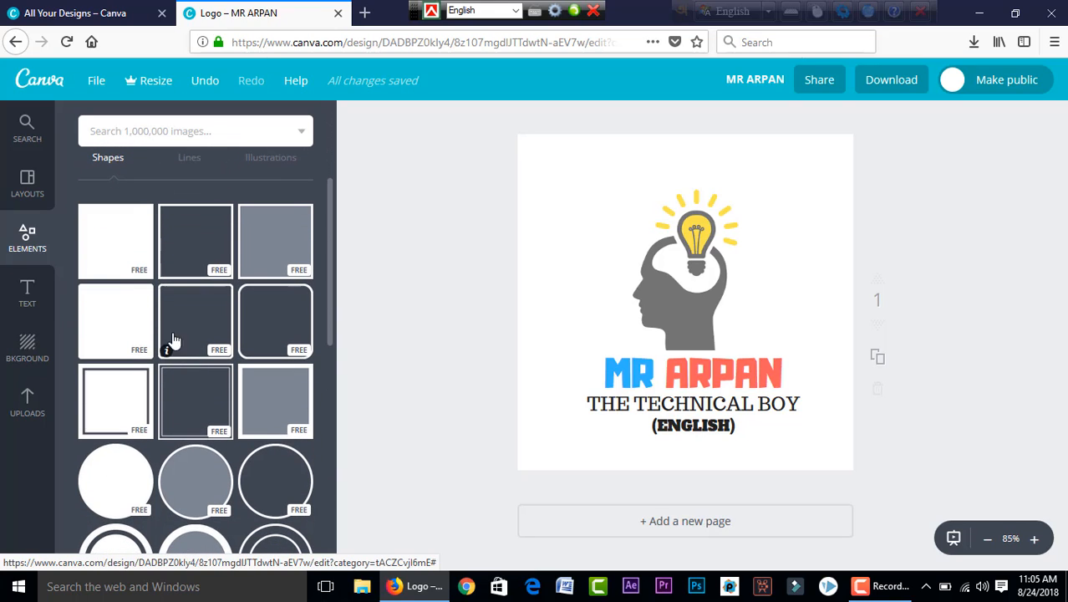
pyautogui.scroll(-2, 139, 280)
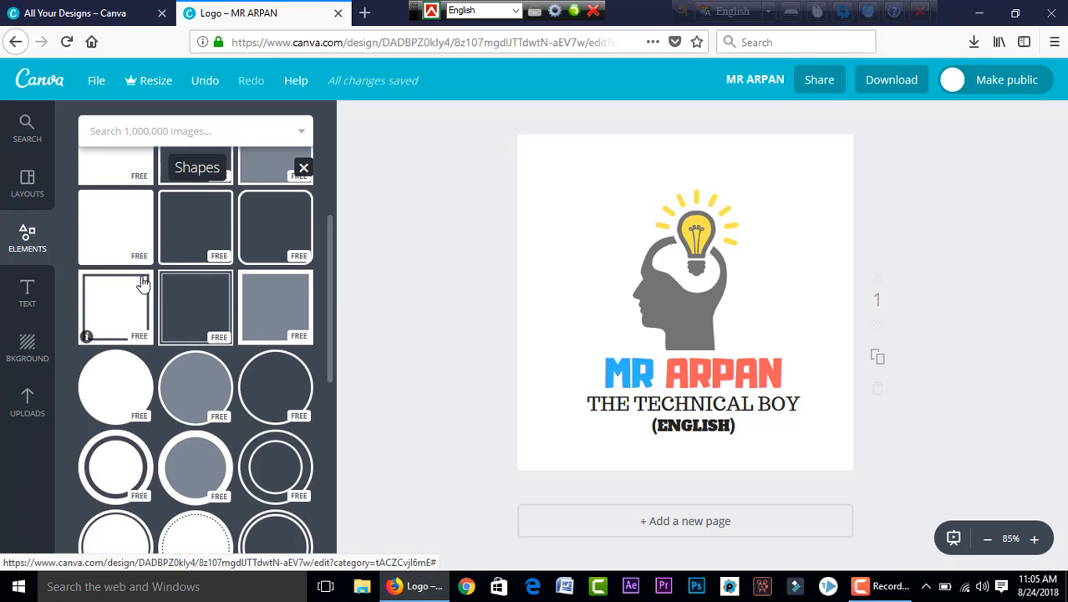
pyautogui.scroll(-3, 142, 284)
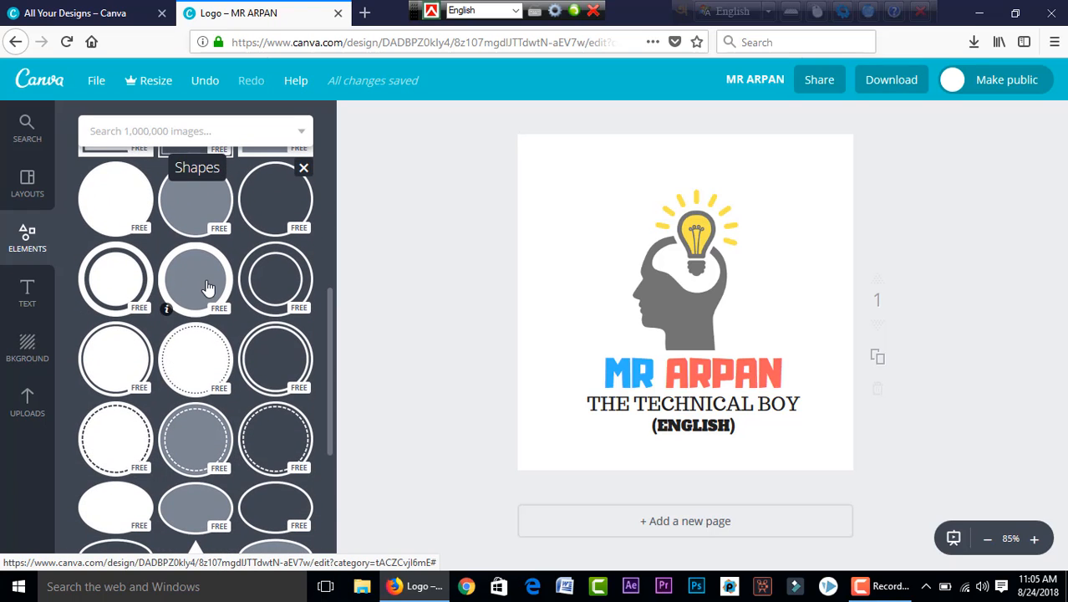
pyautogui.scroll(3, 204, 290)
pyautogui.scroll(-1, 192, 351)
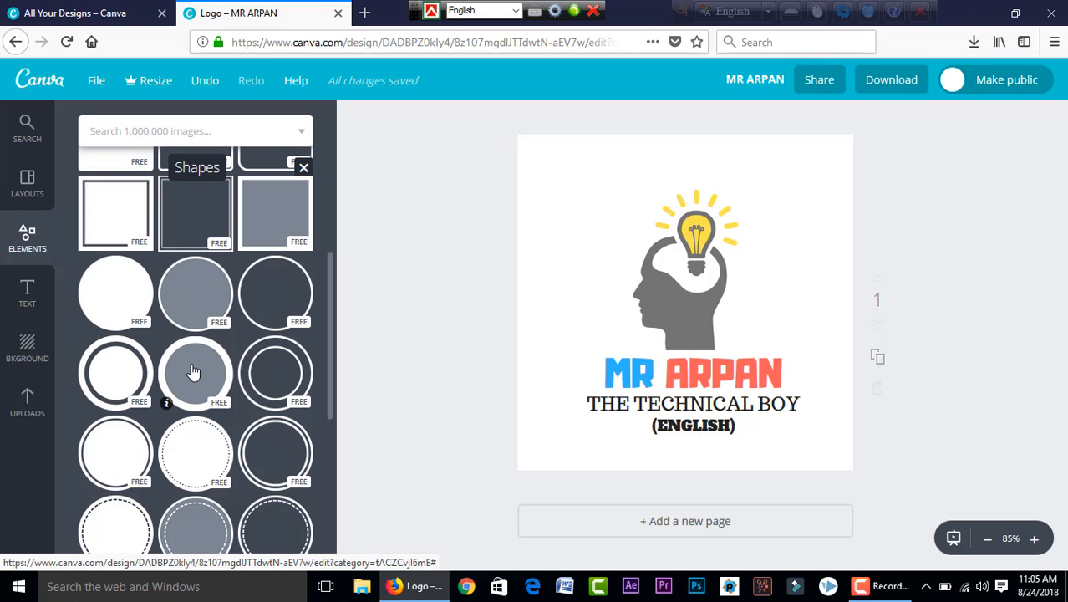
pyautogui.click(269, 297)
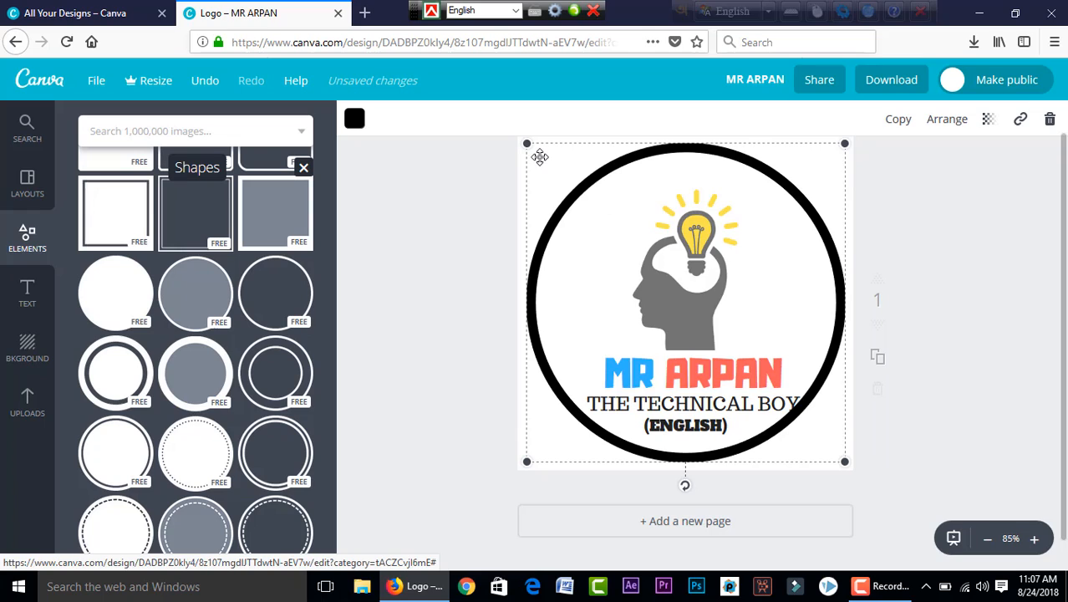
# Step: Enlarge the black circle outline to nearly the full canvas and reposition it around the head image and texts
pyautogui.moveTo(533, 148); pyautogui.dragTo(529, 143)
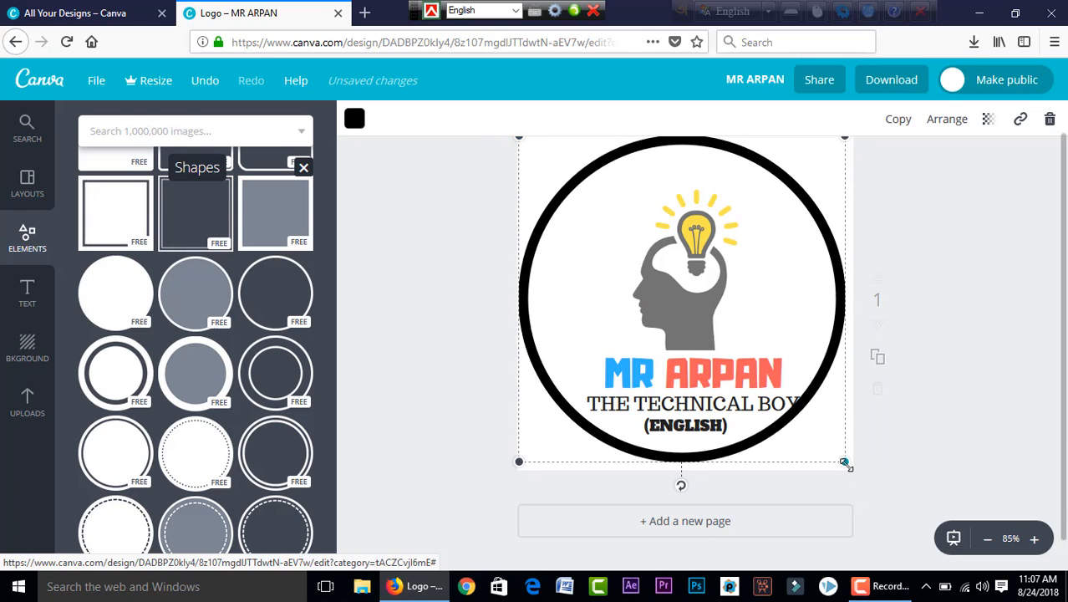
pyautogui.moveTo(844, 462)
pyautogui.mouseDown()
pyautogui.moveTo(858, 473)
pyautogui.moveTo(848, 464)
pyautogui.mouseUp()
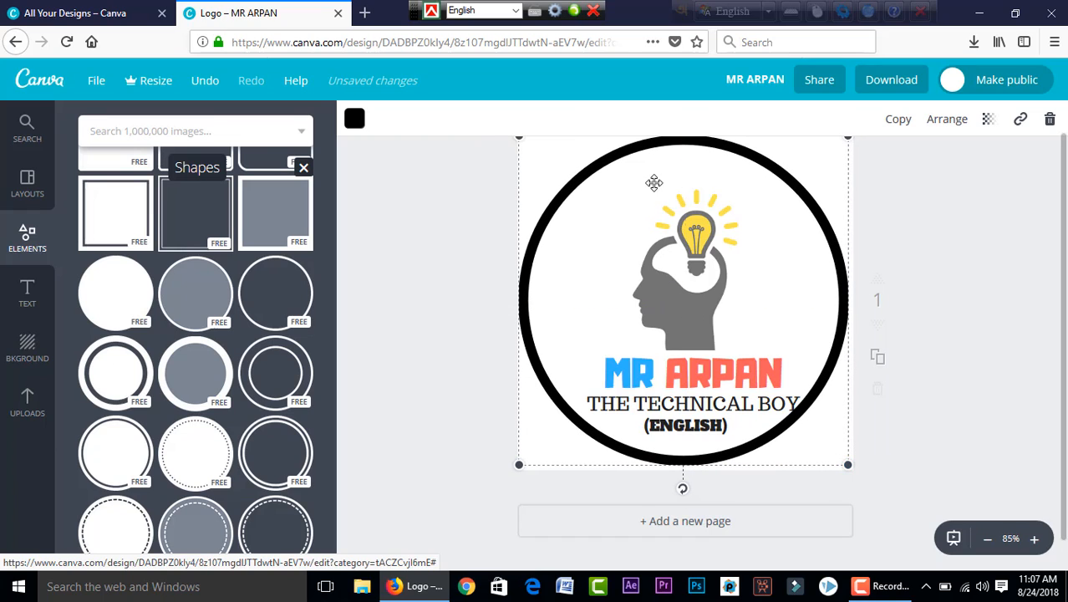
pyautogui.moveTo(654, 182); pyautogui.dragTo(659, 187)
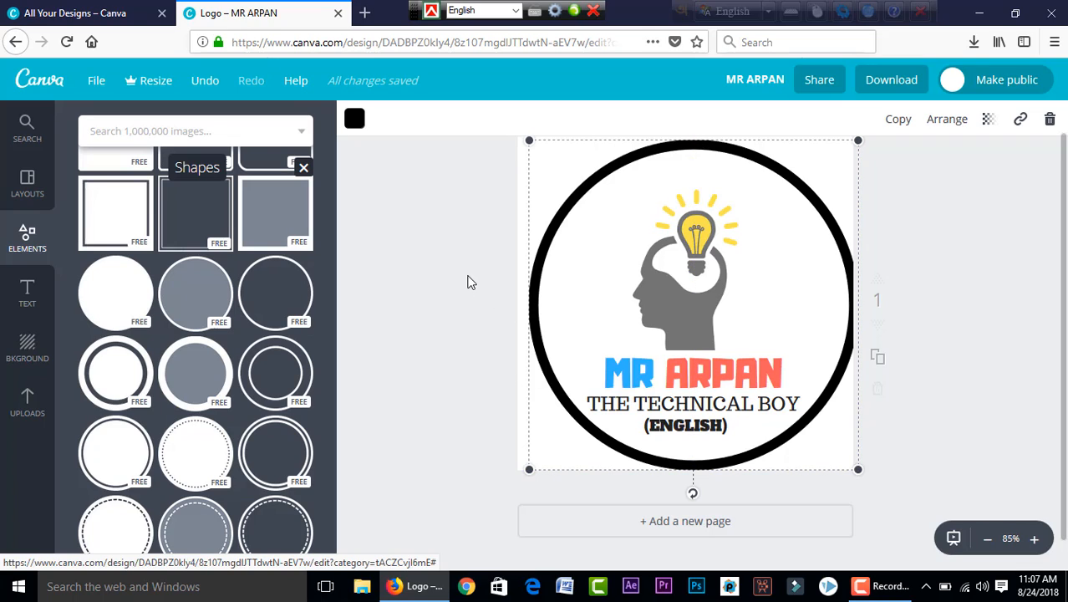
pyautogui.click(468, 282)
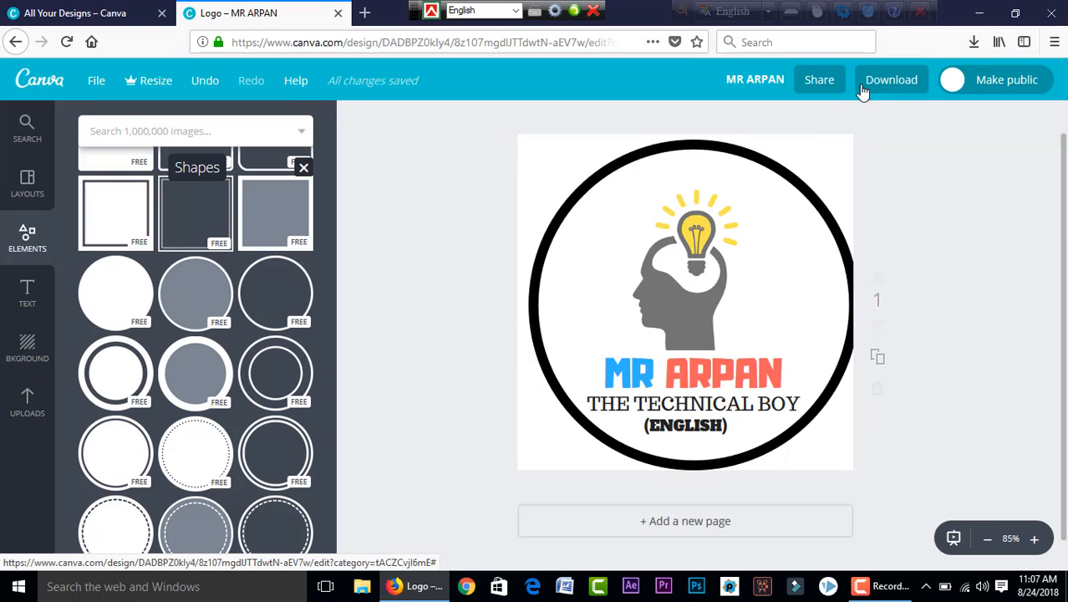
# Step: Send the black circle outline back one layer in the stacking order
pyautogui.click(605, 174)
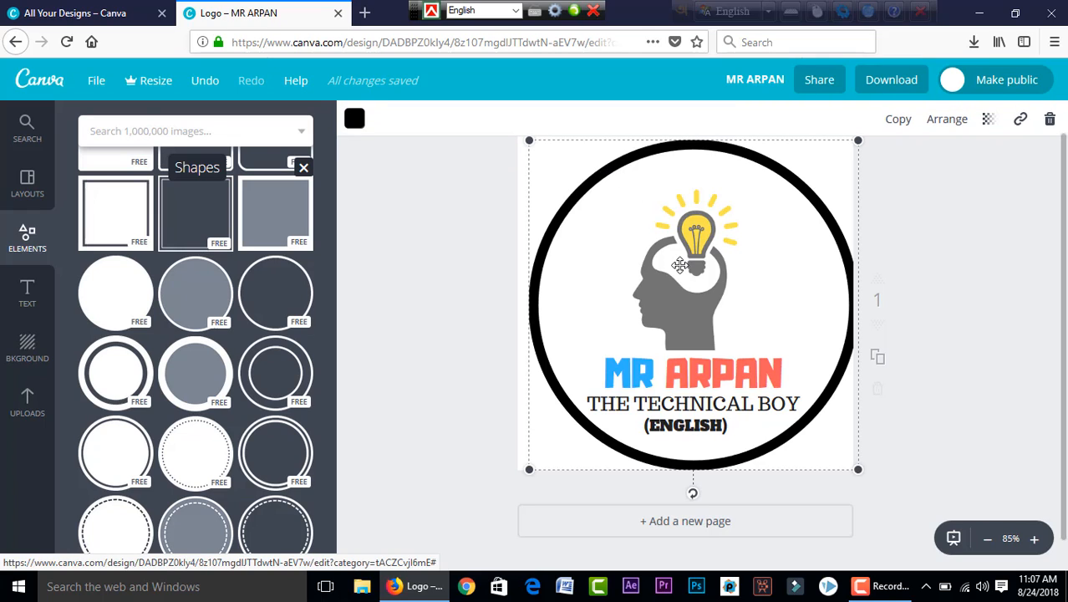
pyautogui.click(947, 119)
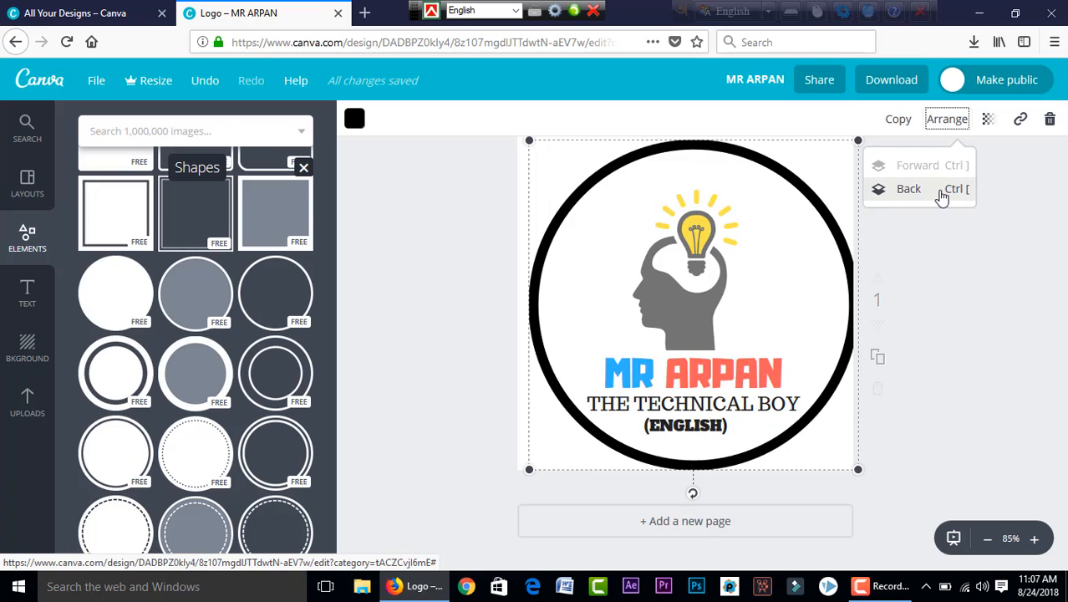
pyautogui.click(942, 193)
pyautogui.click(964, 328)
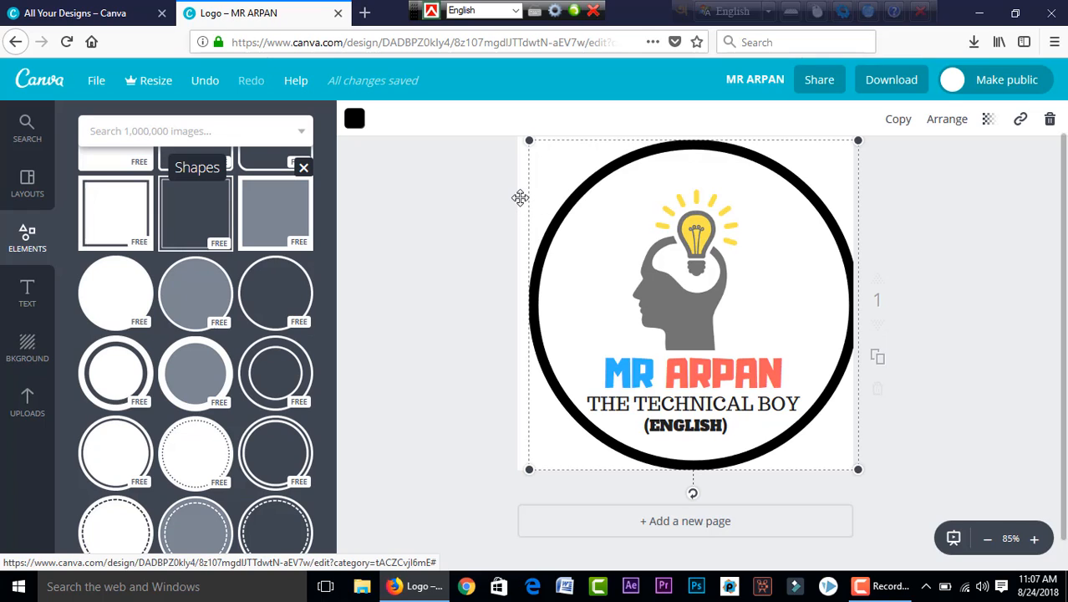
# Step: Nudge the black circle outline slightly upward and send it back one layer in the stacking order
pyautogui.click(448, 195)
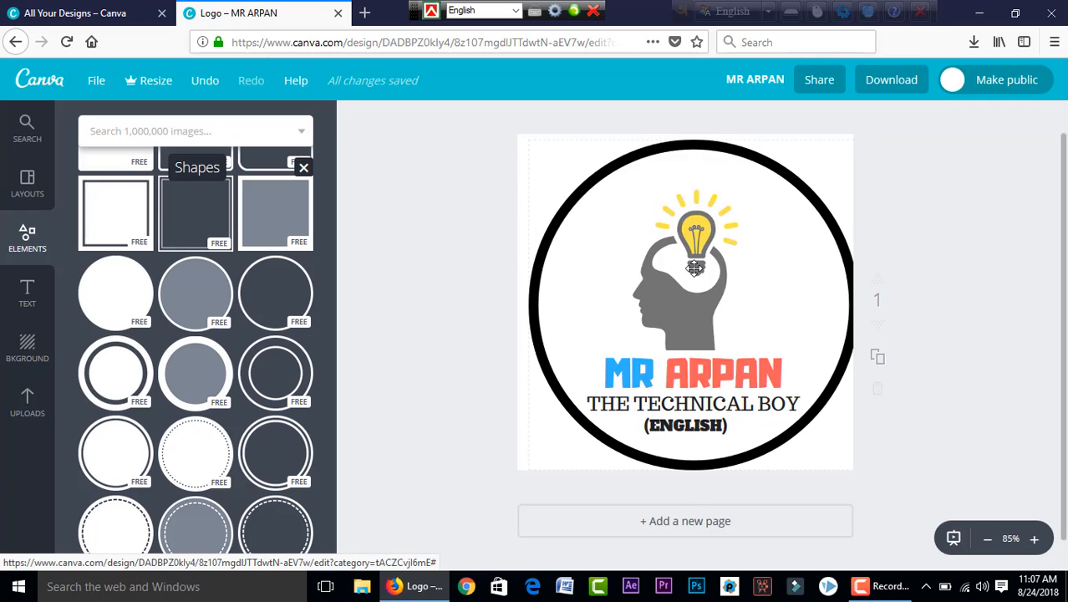
pyautogui.click(696, 295)
pyautogui.moveTo(694, 299); pyautogui.dragTo(693, 291)
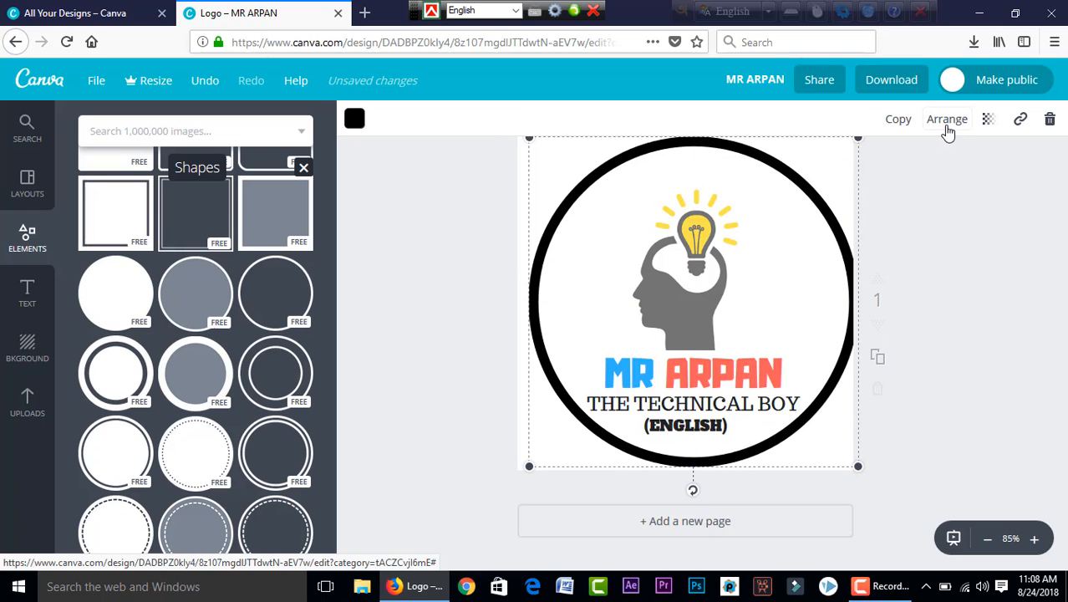
pyautogui.click(947, 122)
pyautogui.click(919, 194)
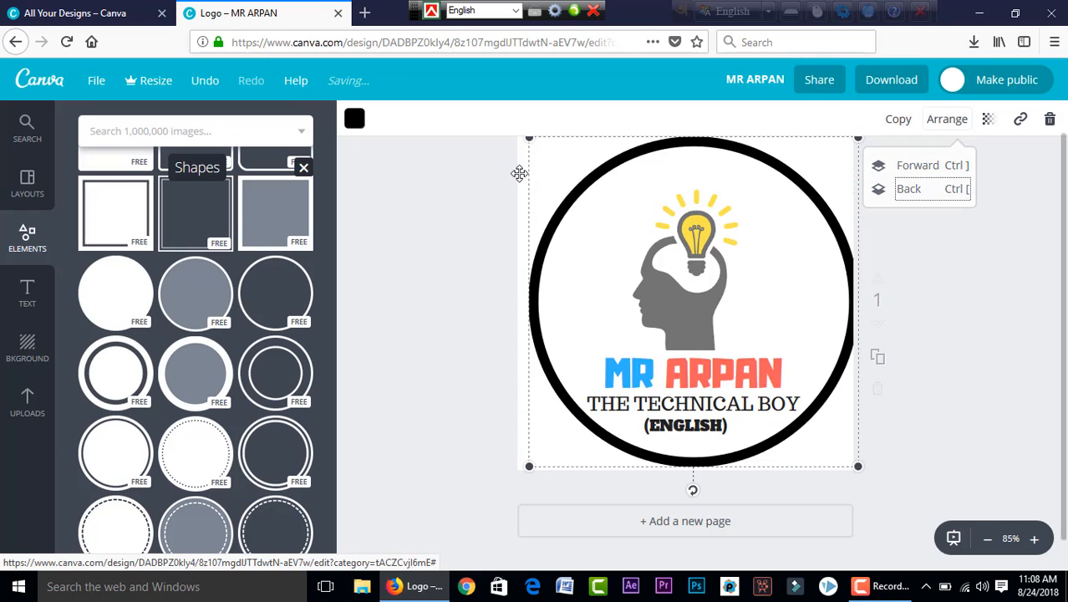
# Step: Move the head-and-bulb image slightly upward inside the circle outline
pyautogui.click(516, 181)
pyautogui.click(484, 207)
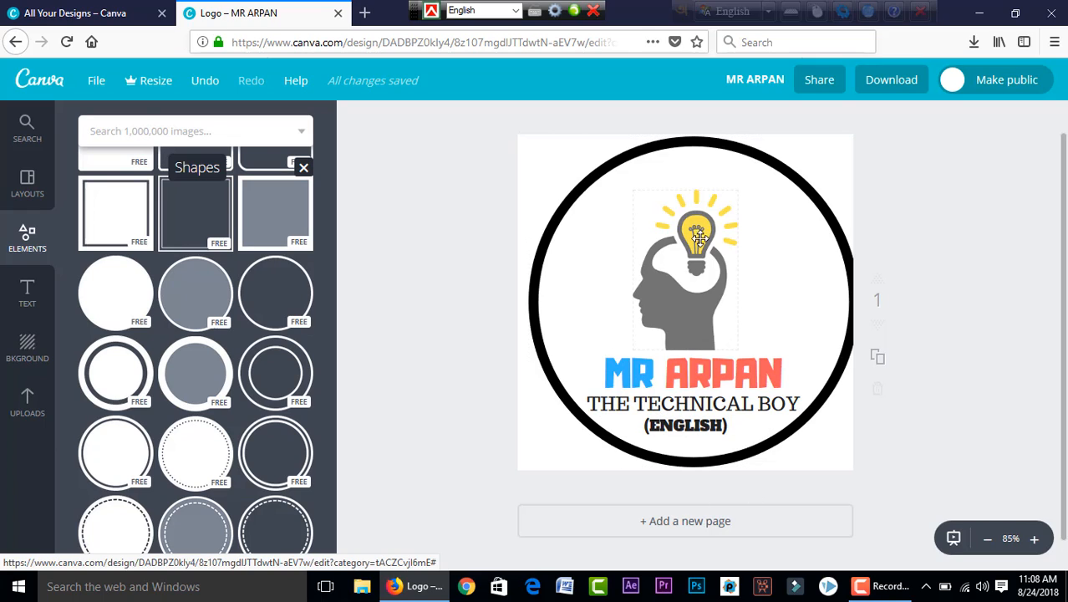
pyautogui.click(698, 278)
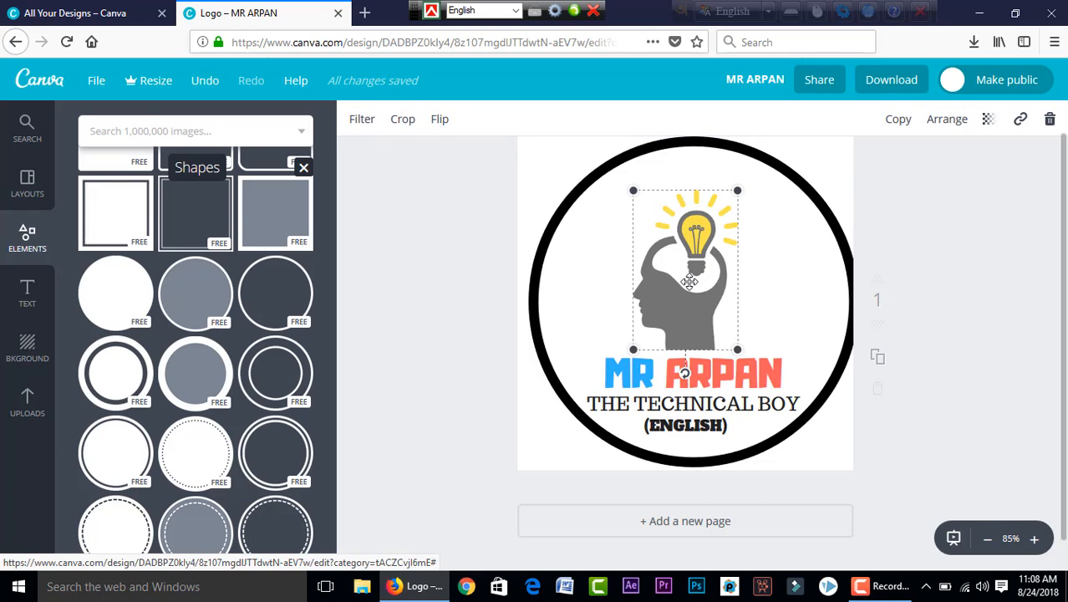
pyautogui.moveTo(688, 281); pyautogui.dragTo(690, 275)
# Step: Send the circle outline back one more layer and move the channel name heading up to just below the head image
pyautogui.click(707, 376)
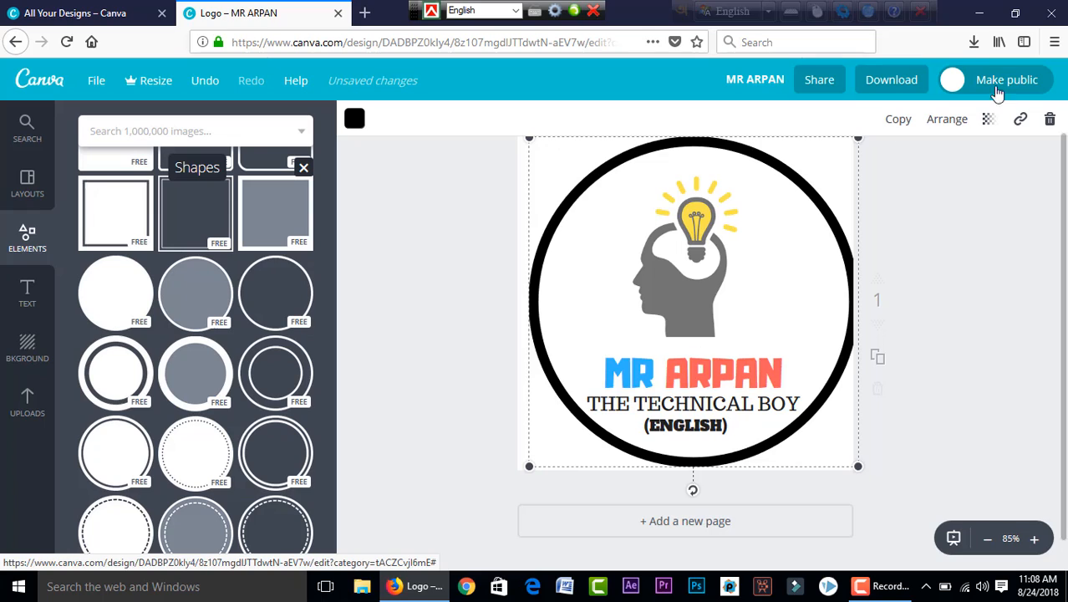
pyautogui.click(953, 122)
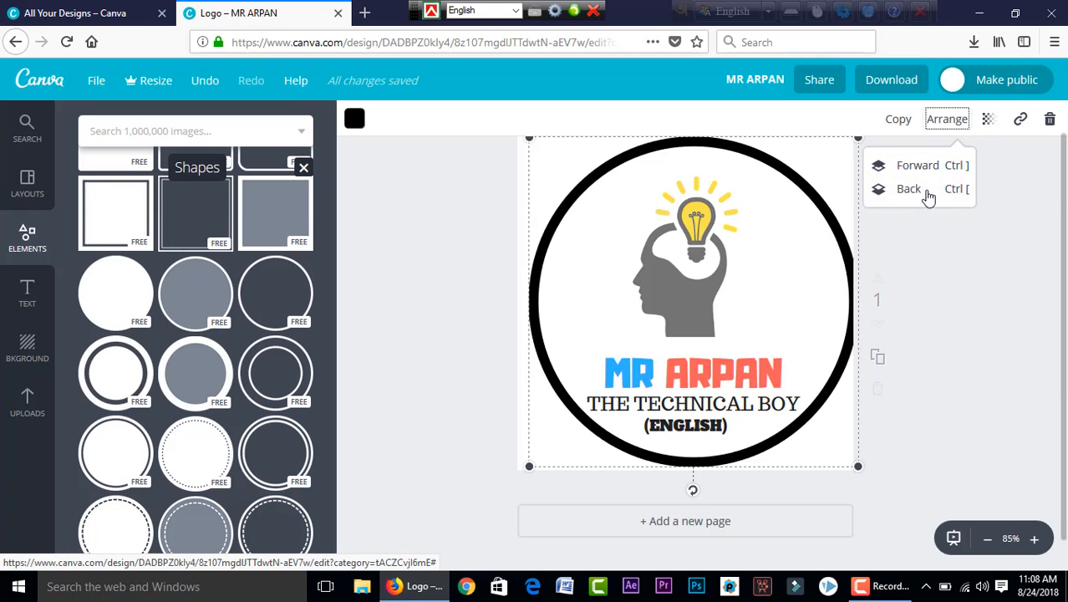
pyautogui.click(921, 196)
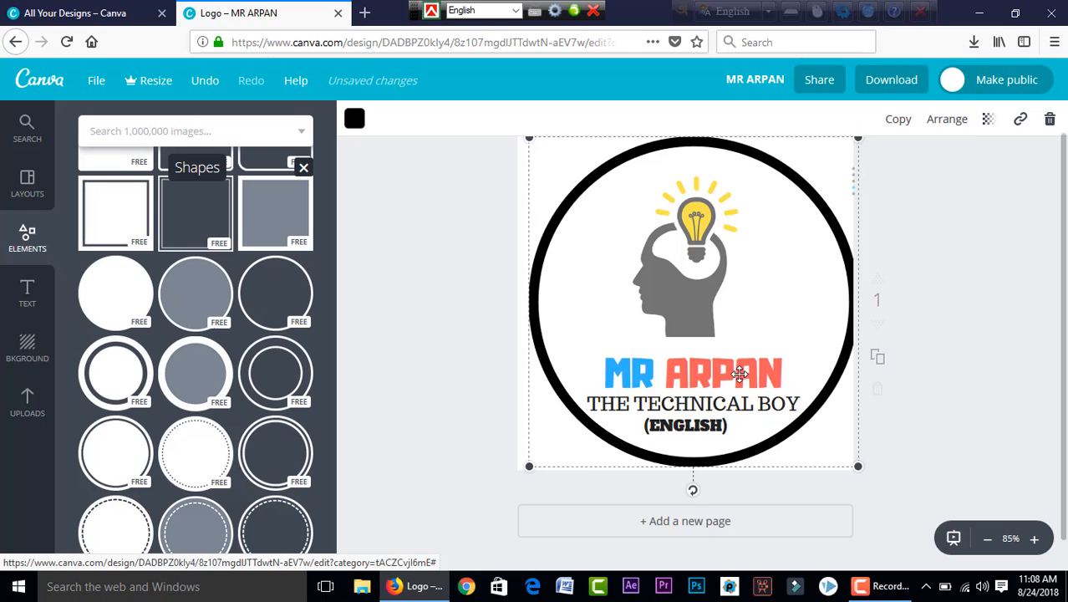
pyautogui.doubleClick(721, 374)
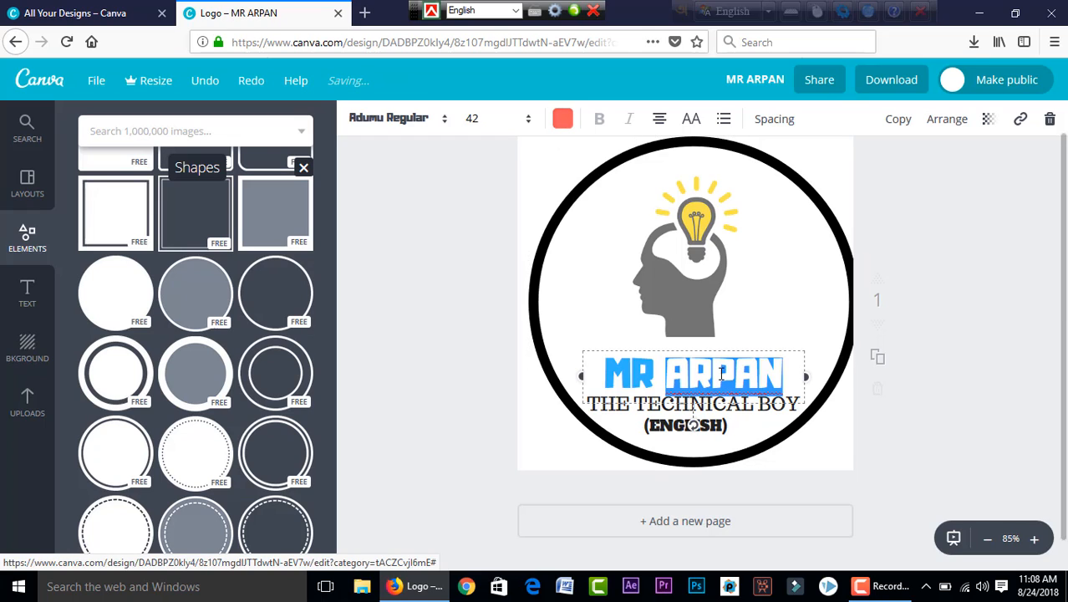
pyautogui.click(430, 407)
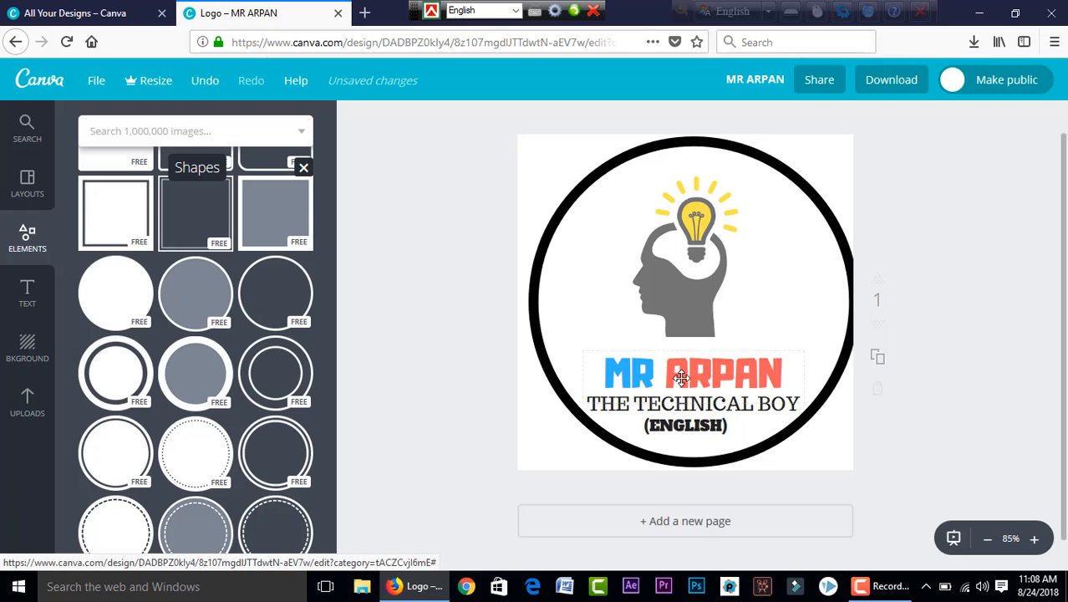
pyautogui.moveTo(679, 370); pyautogui.dragTo(679, 365)
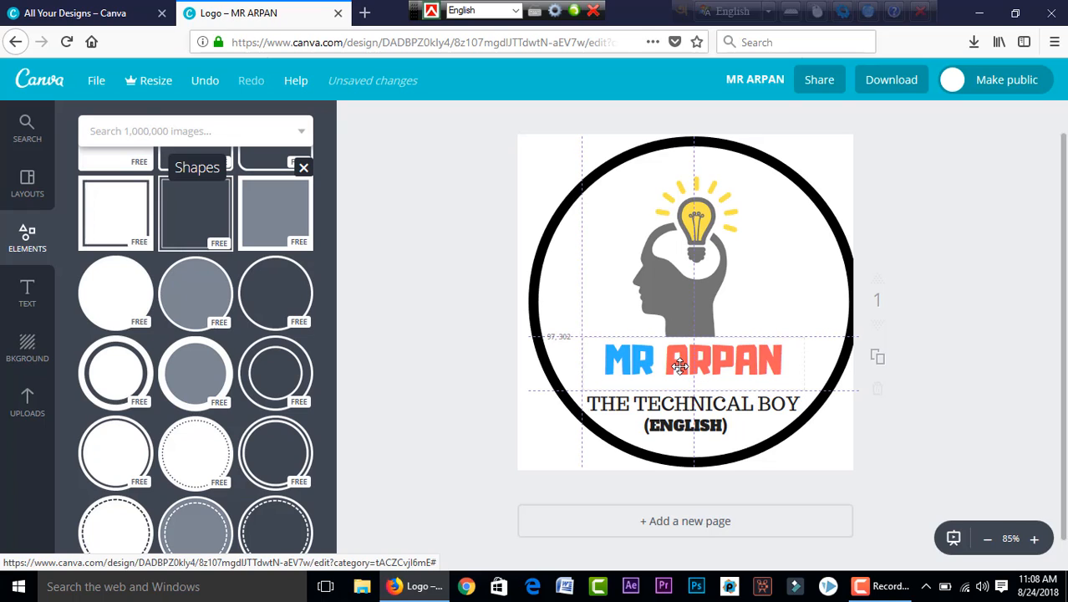
# Step: Send the circle outline back another layer and move the "THE TECHNICAL BOY" subheading up directly beneath the channel name
pyautogui.click(735, 406)
pyautogui.click(952, 119)
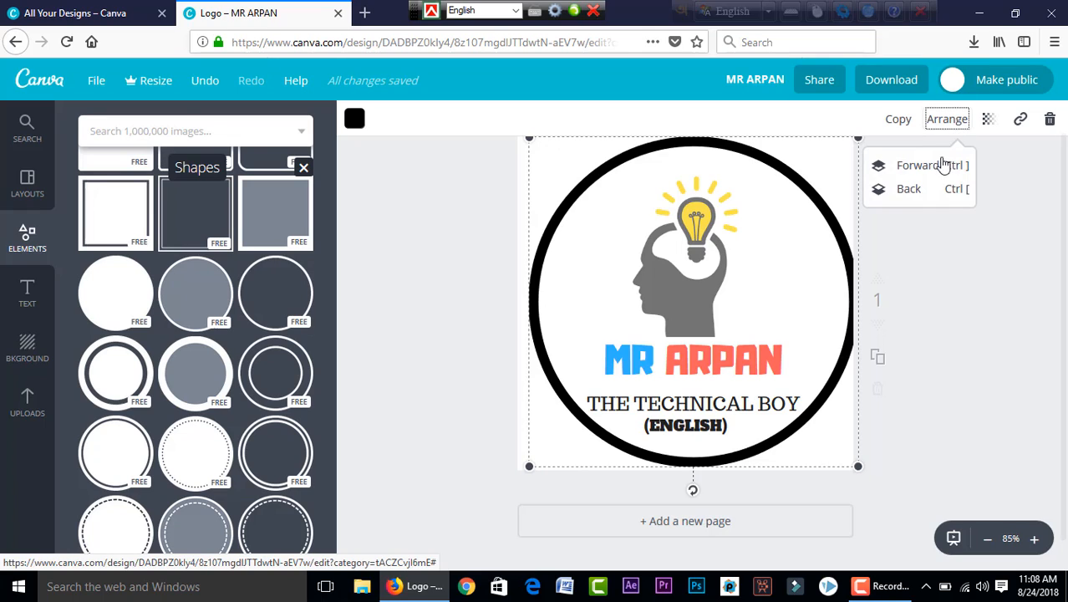
pyautogui.click(923, 190)
pyautogui.click(970, 357)
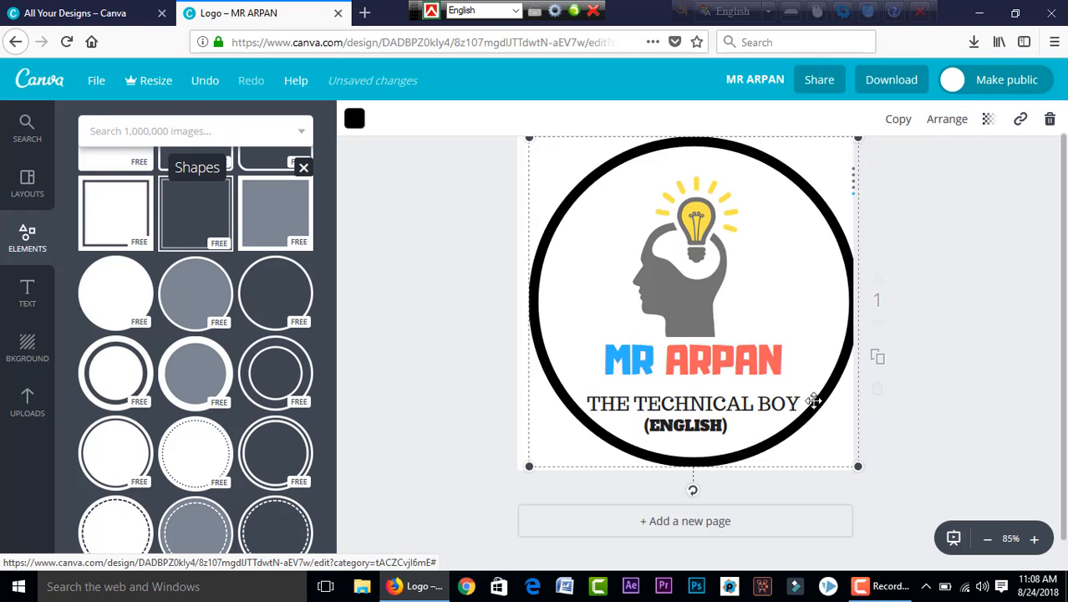
pyautogui.click(753, 403)
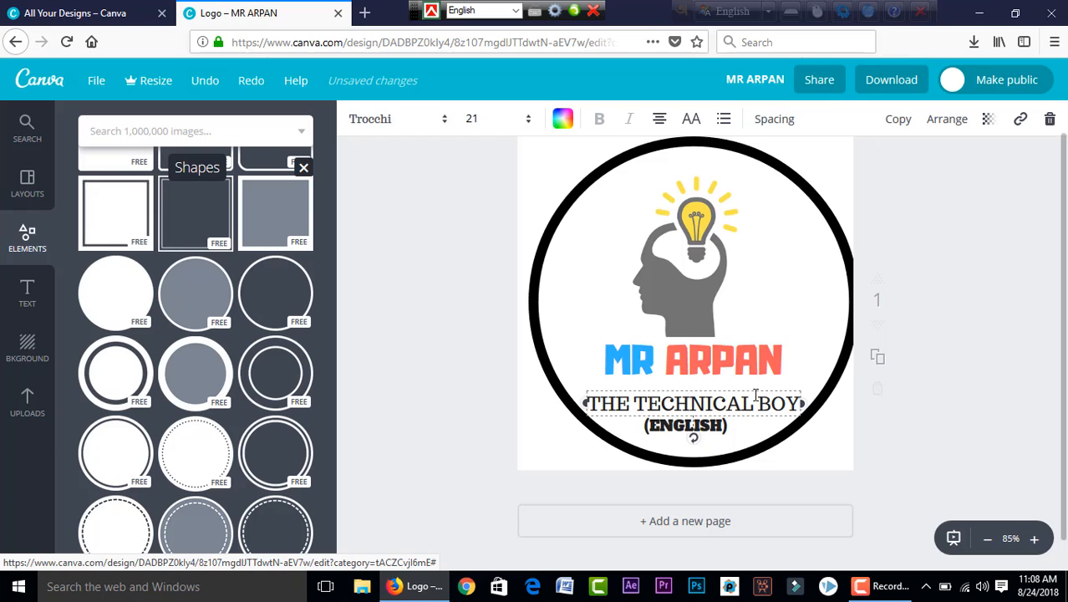
pyautogui.click(560, 411)
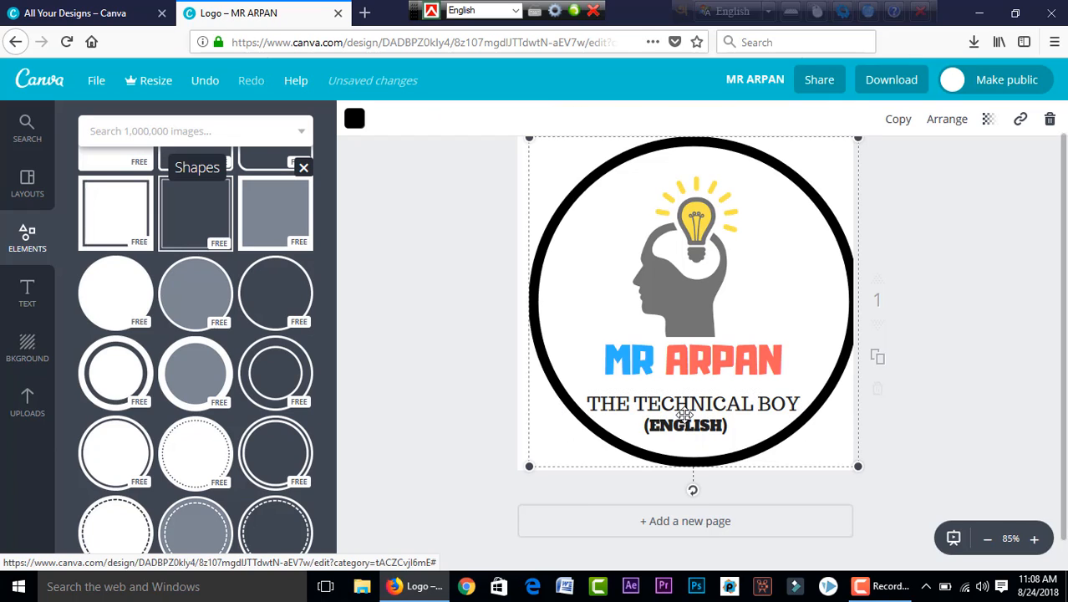
pyautogui.moveTo(682, 404); pyautogui.dragTo(682, 389)
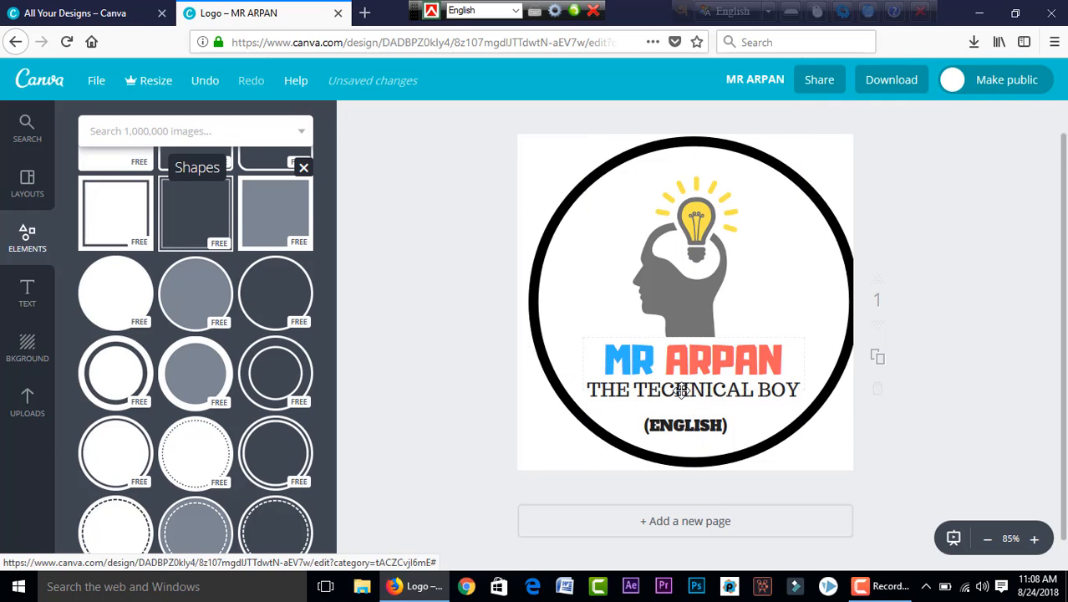
# Step: Send the "(ENGLISH)" text line back one layer in the stacking order
pyautogui.click(536, 474)
pyautogui.click(685, 424)
pyautogui.click(946, 118)
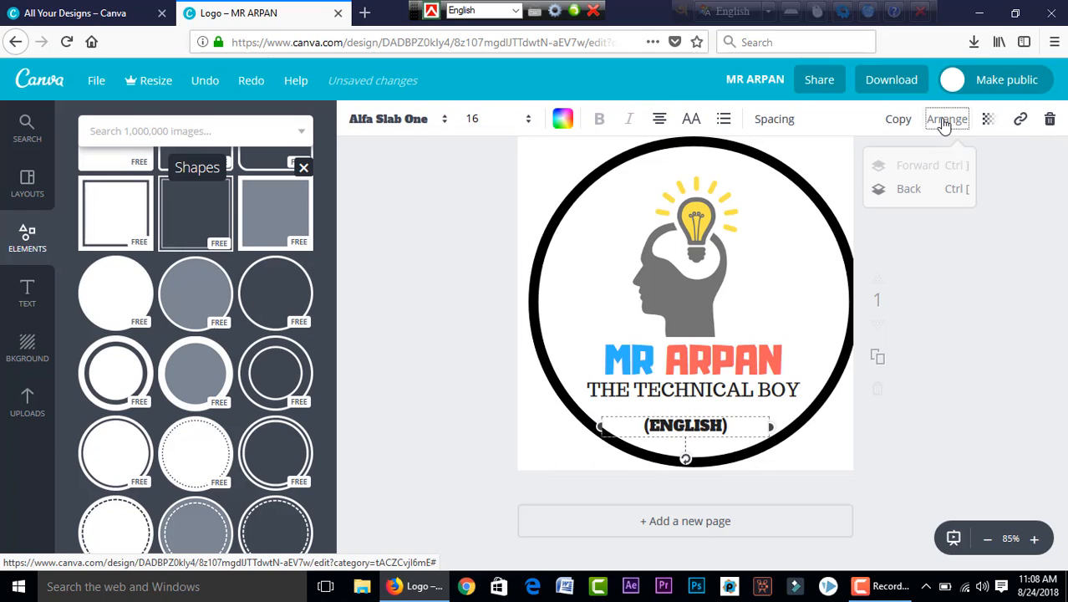
pyautogui.click(900, 191)
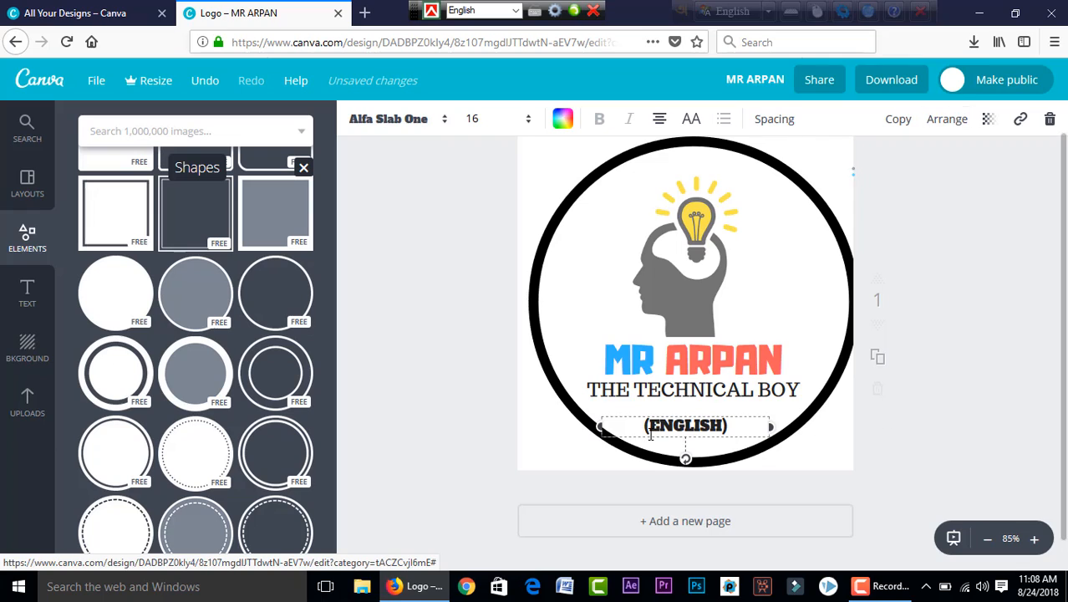
pyautogui.click(569, 460)
# Step: Nudge the circle outline slightly down and send it back to the bottom of the stacking order
pyautogui.moveTo(668, 421); pyautogui.dragTo(669, 426)
pyautogui.click(503, 469)
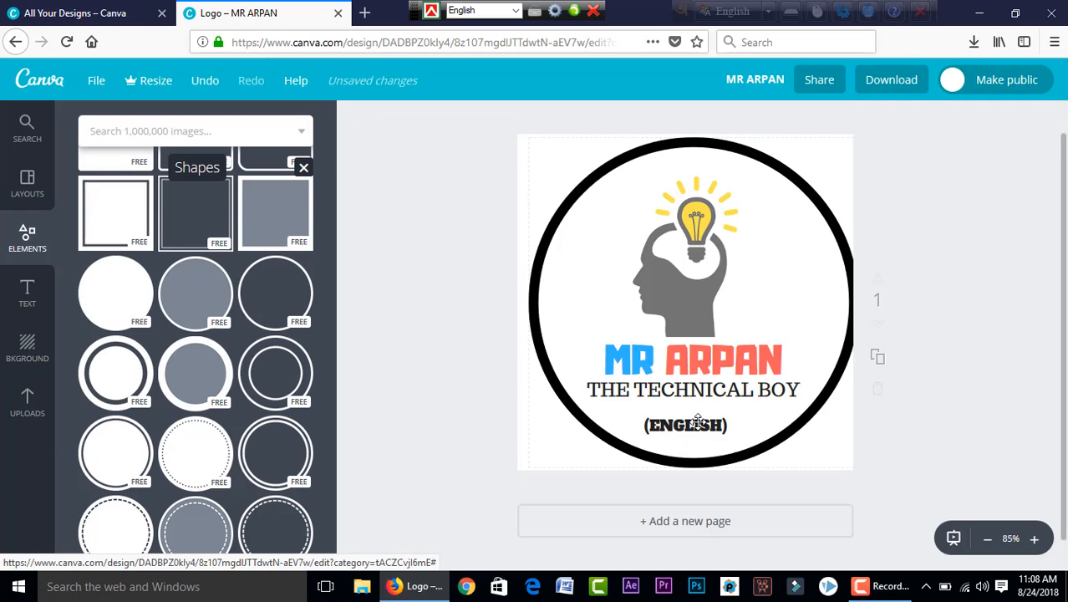
pyautogui.click(696, 429)
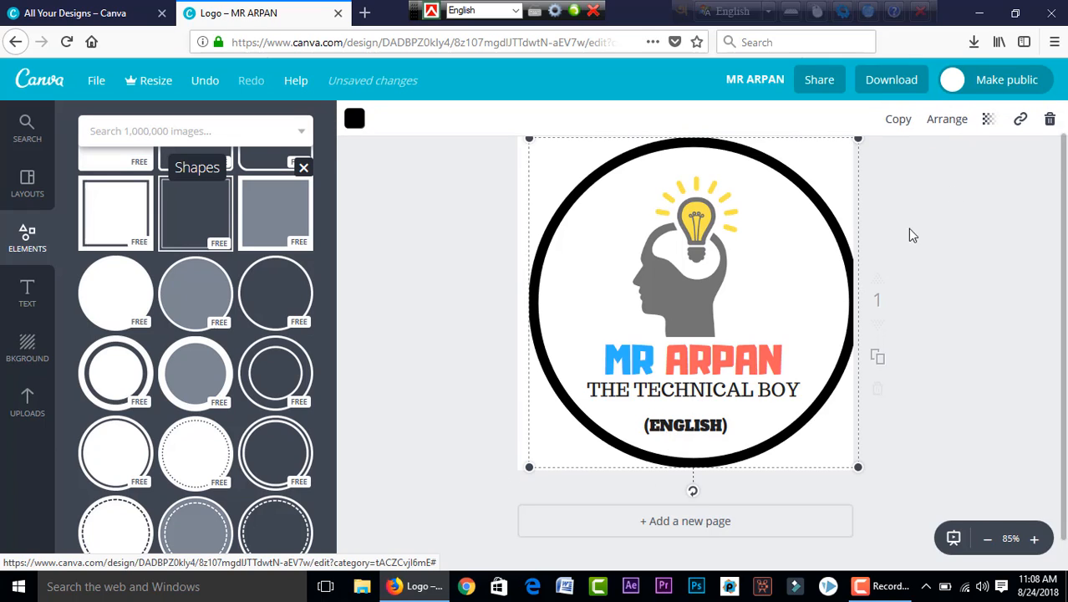
pyautogui.click(953, 119)
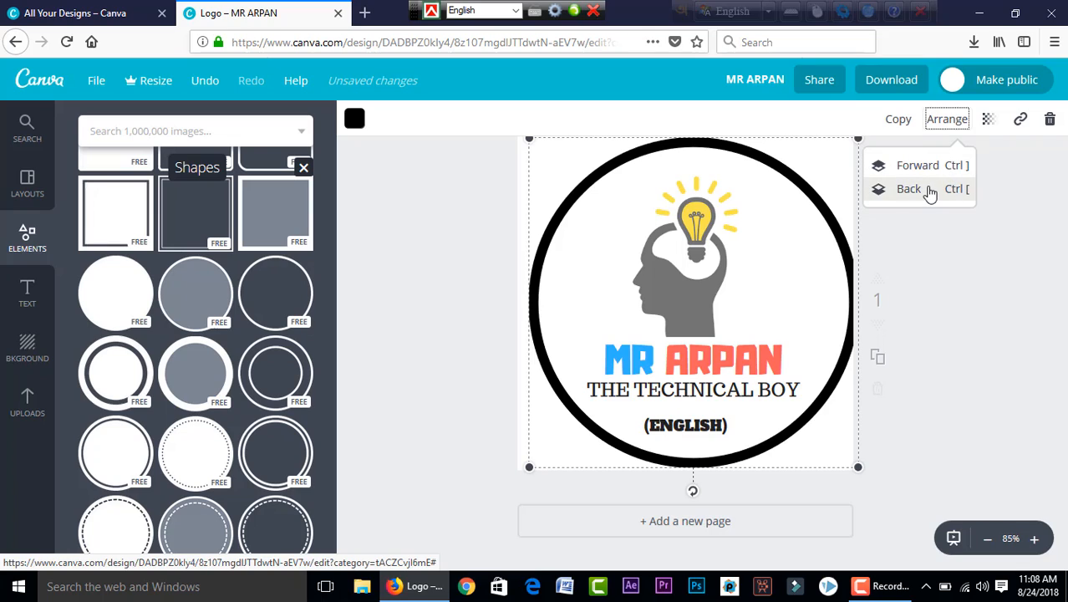
pyautogui.click(930, 190)
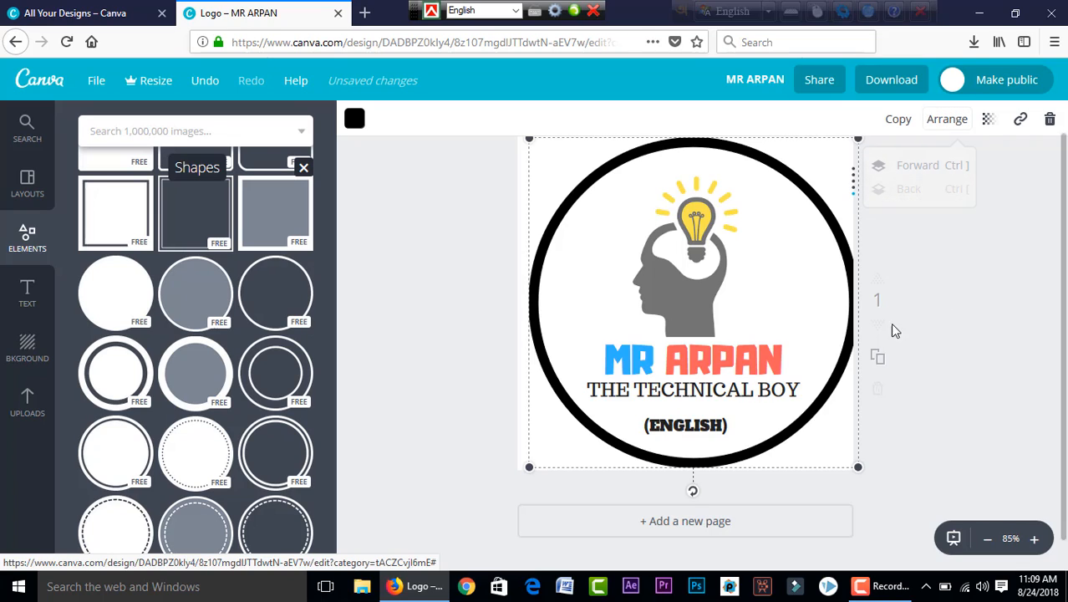
# Step: Move the "(ENGLISH)" text line up directly beneath the "THE TECHNICAL BOY" subheading
pyautogui.click(691, 426)
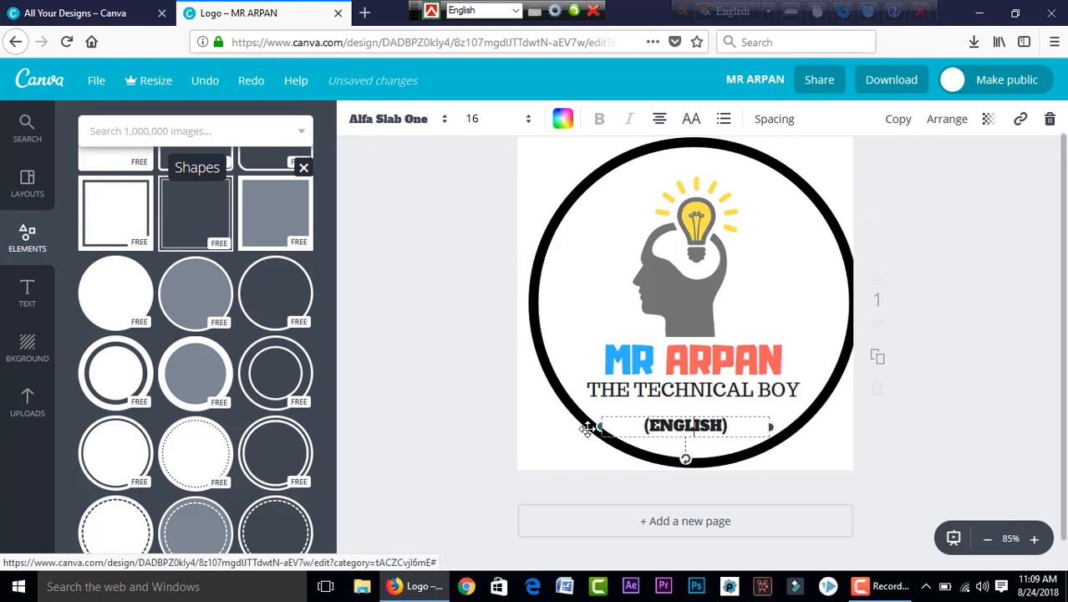
pyautogui.click(615, 427)
pyautogui.click(488, 439)
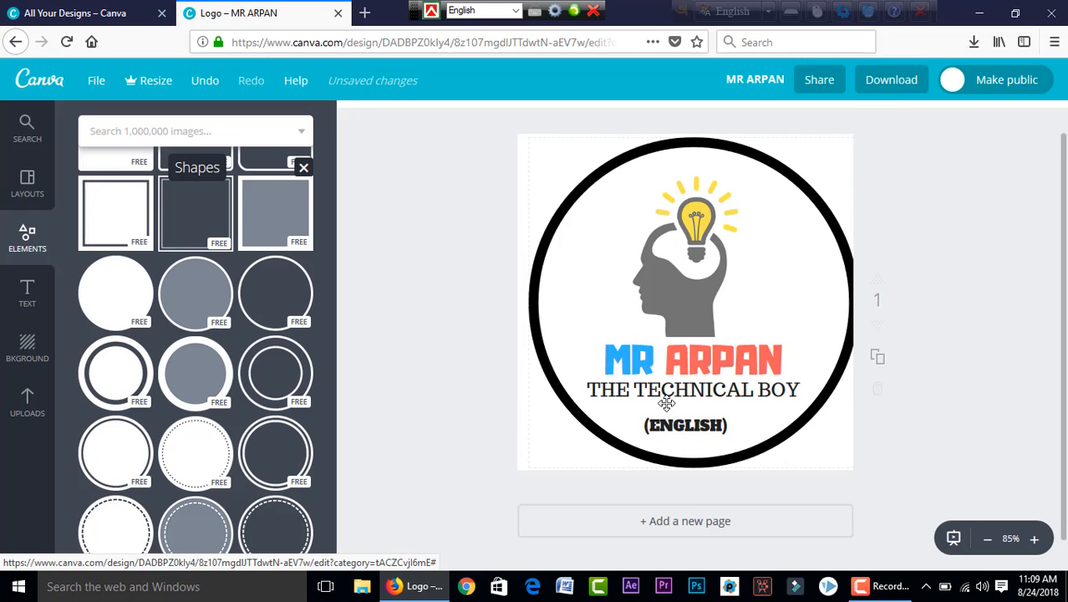
pyautogui.moveTo(701, 428); pyautogui.dragTo(700, 412)
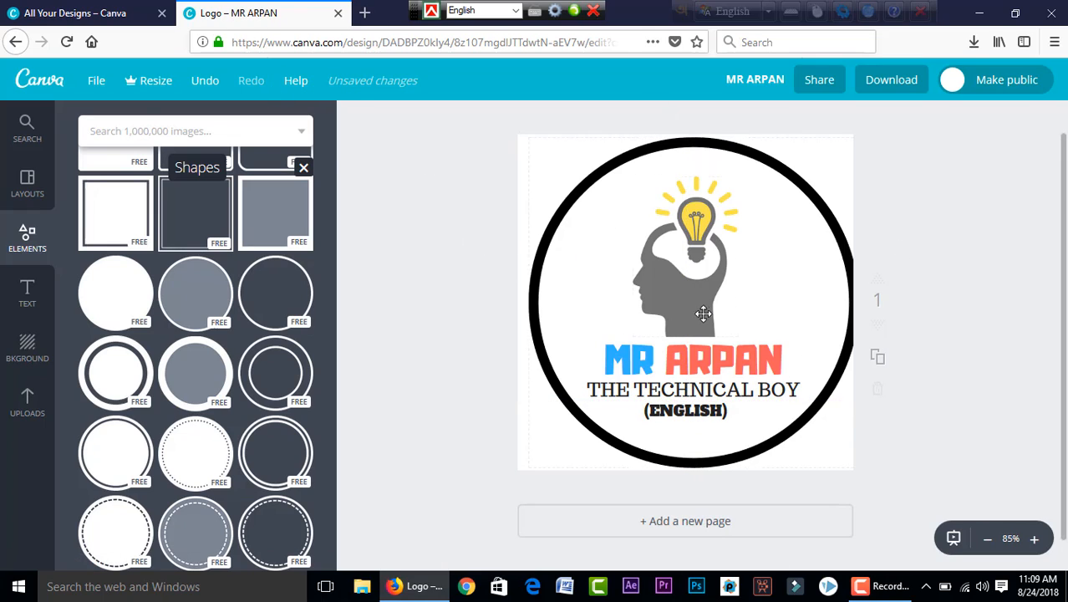
# Step: Center the black circle outline on the canvas using the alignment guides
pyautogui.click(553, 167)
pyautogui.moveTo(566, 170); pyautogui.dragTo(561, 168)
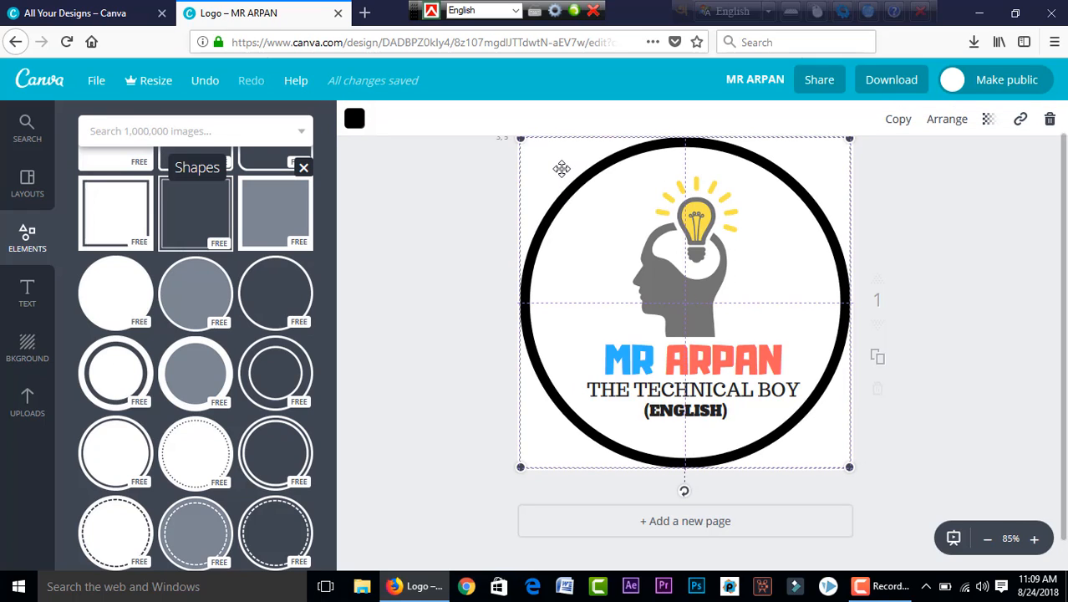
pyautogui.click(472, 317)
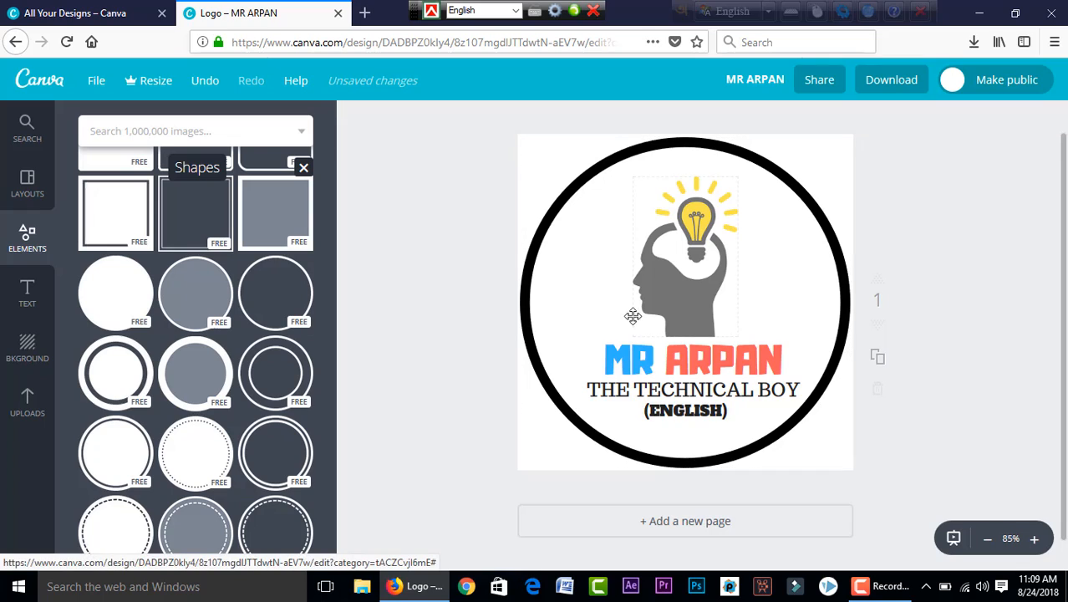
# Step: Nudge the head-and-bulb image slightly to the left inside the circle, above the channel name
pyautogui.click(684, 286)
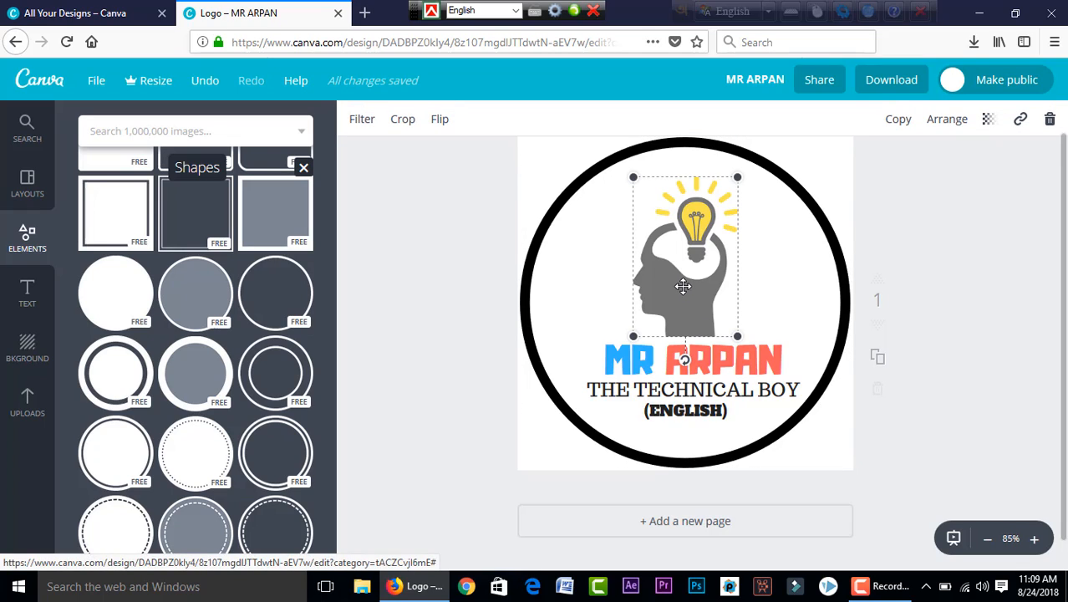
pyautogui.moveTo(684, 286); pyautogui.dragTo(678, 284)
pyautogui.click(456, 335)
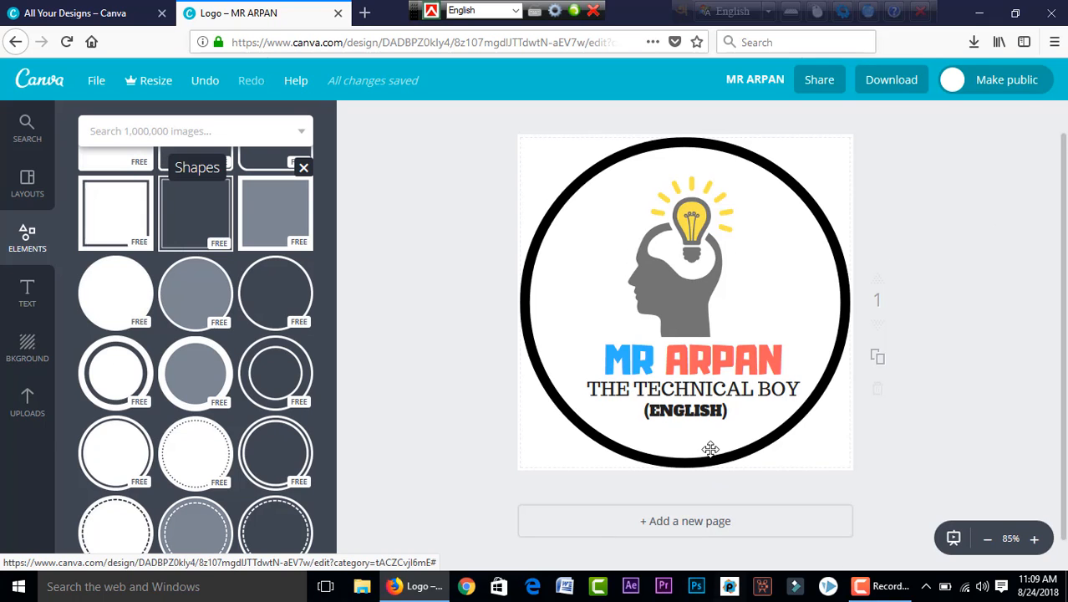
# Step: Download the logo design as a PNG, save the file, and dismiss the download message
pyautogui.click(888, 92)
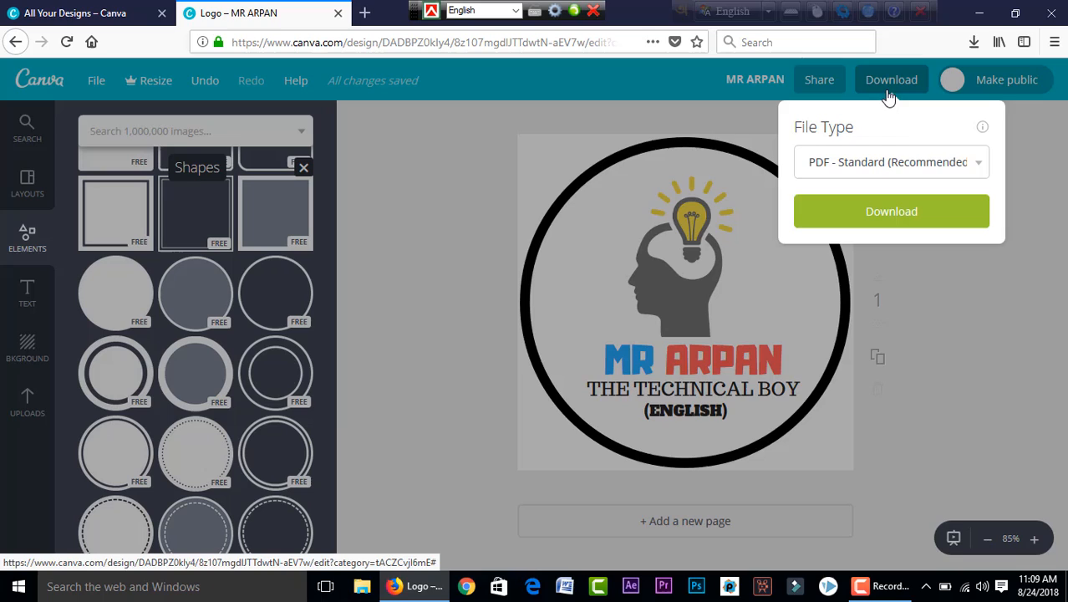
pyautogui.click(904, 159)
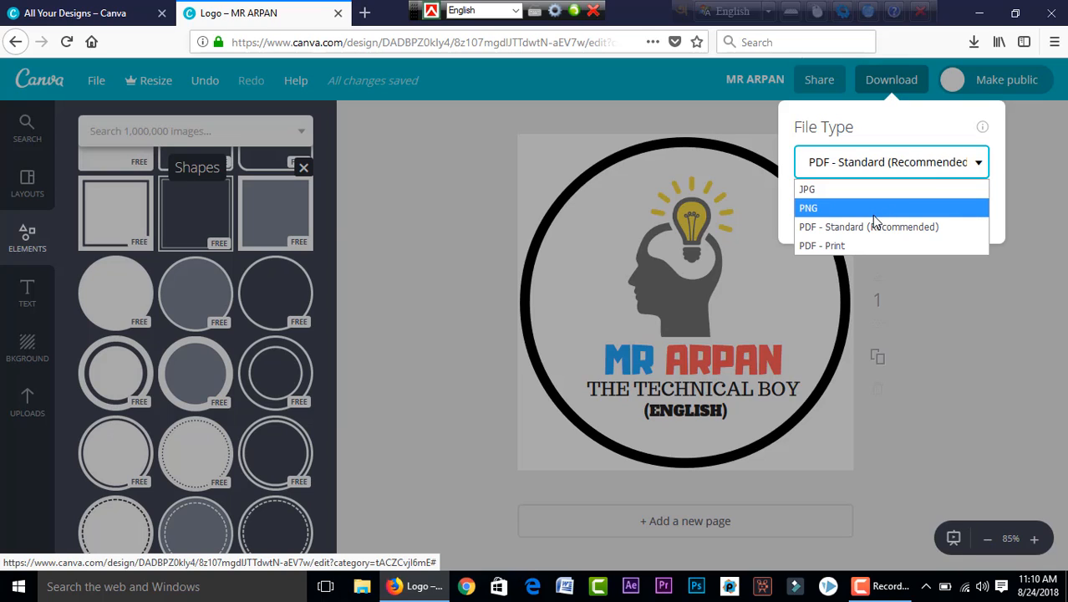
pyautogui.click(874, 214)
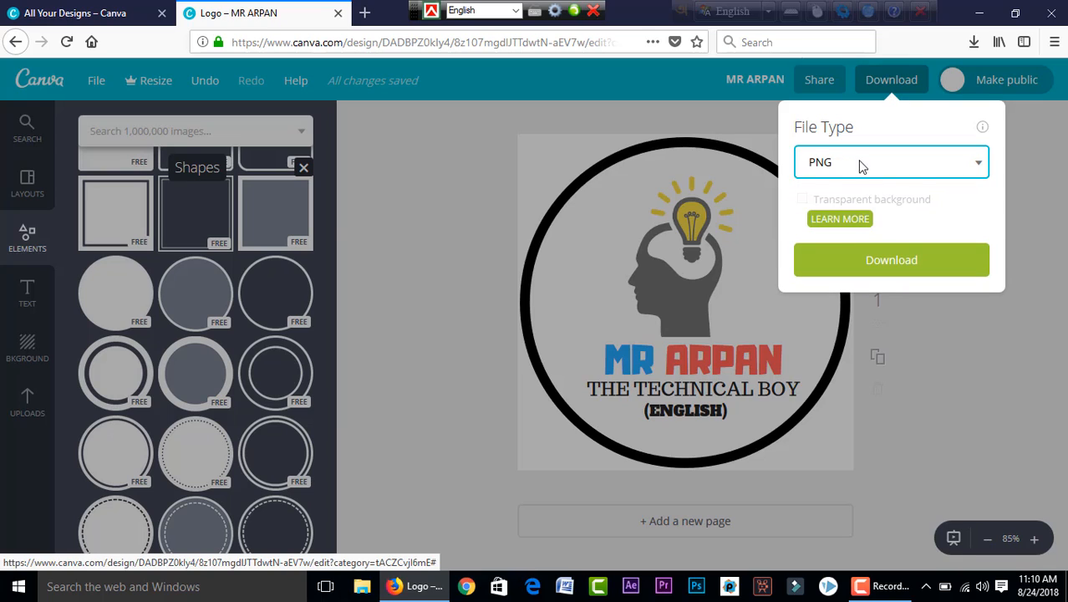
pyautogui.click(902, 268)
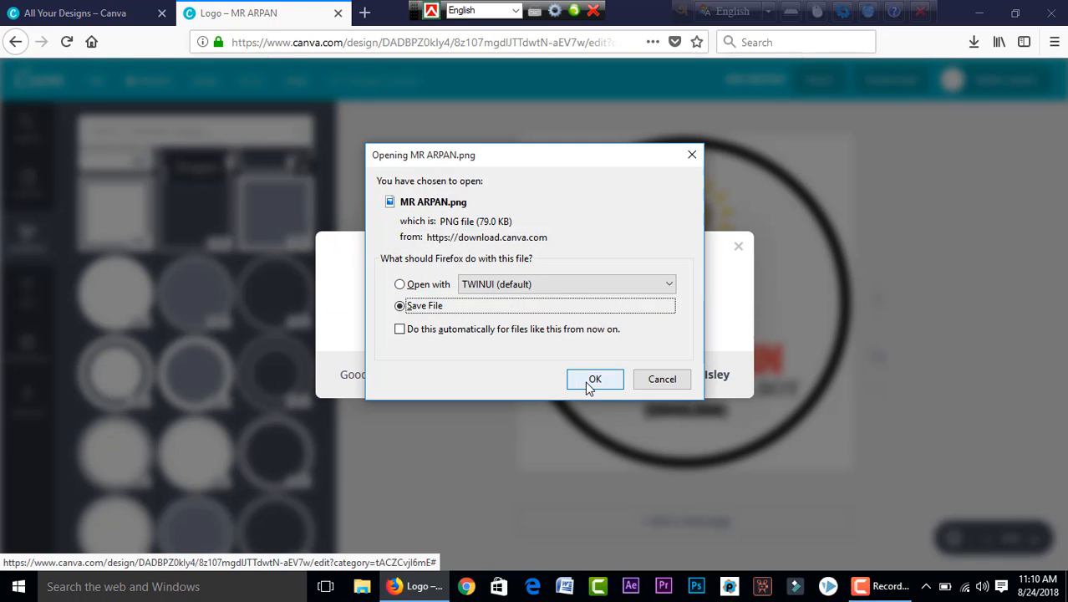
pyautogui.click(579, 380)
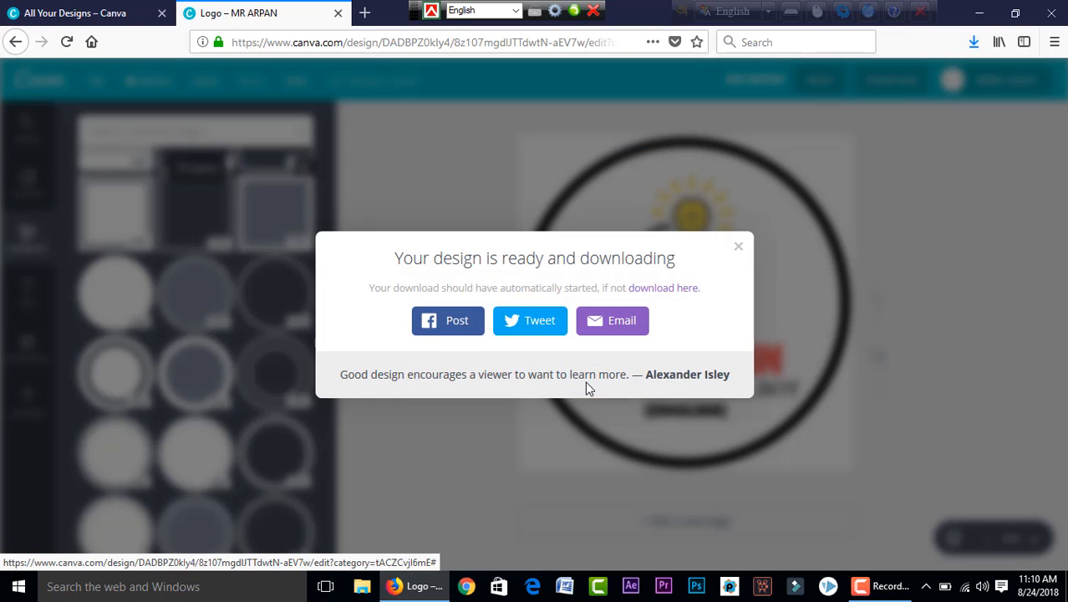
pyautogui.click(741, 245)
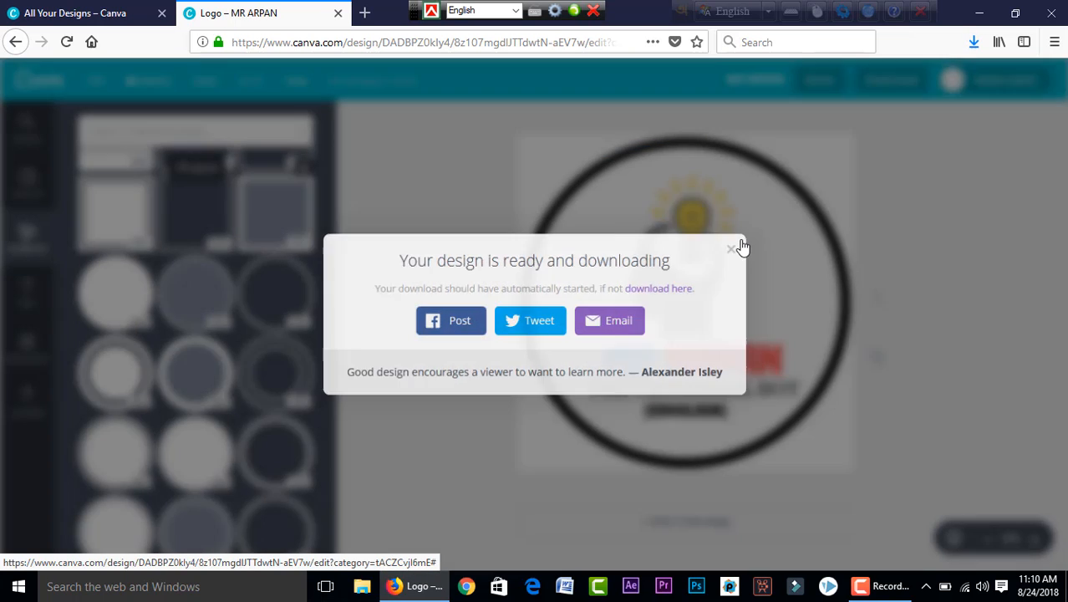
# Step: Open the newly downloaded logo PNG from the browser's download list to view it in Photos
pyautogui.click(975, 42)
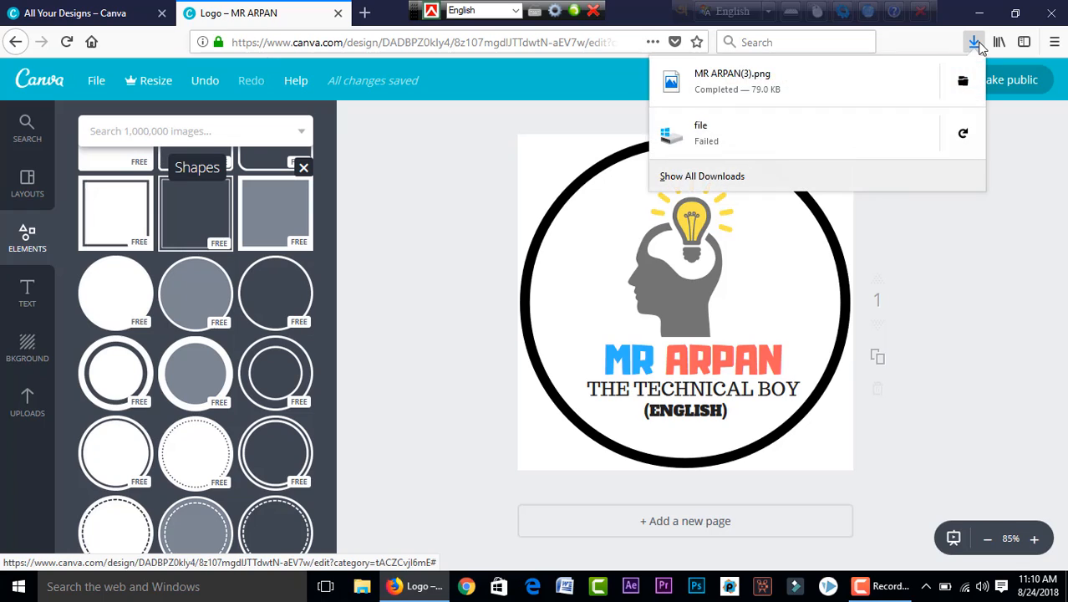
pyautogui.click(788, 73)
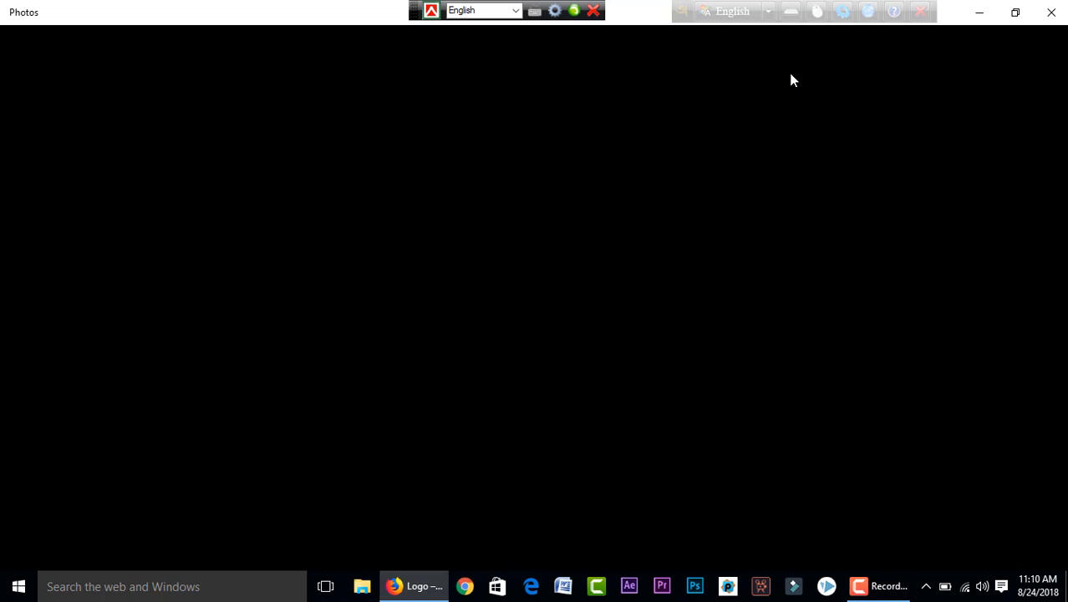